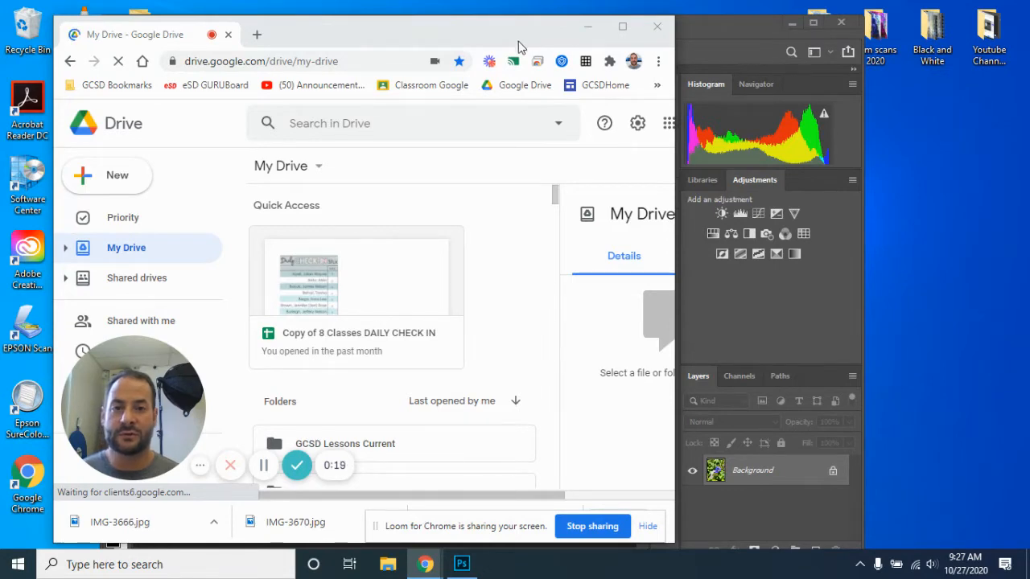
# Move the browser window out of the way and maximize the Photoshop window with flower.jpg
pyautogui.moveTo(477, 36); pyautogui.dragTo(430, 551)
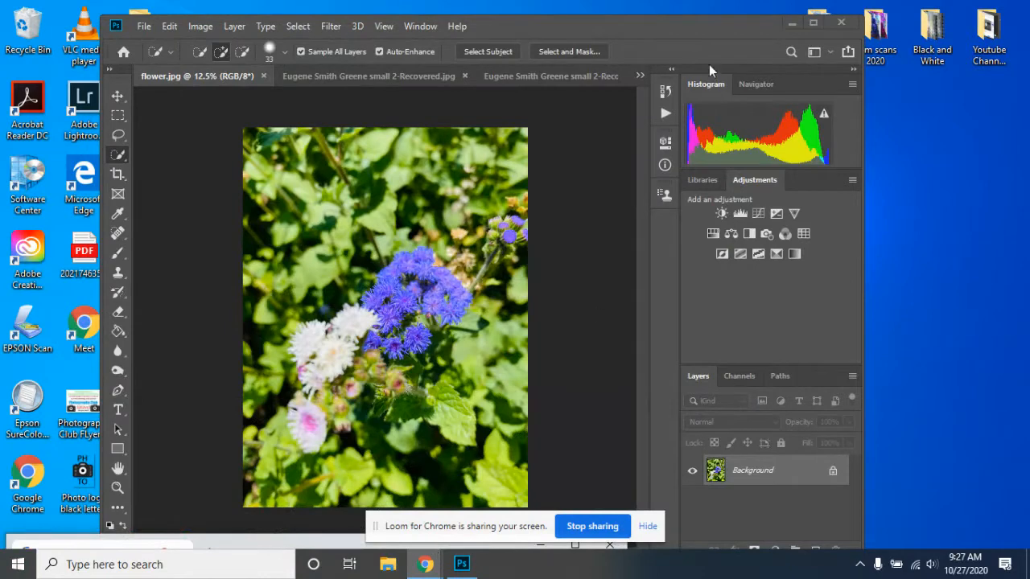
pyautogui.click(813, 22)
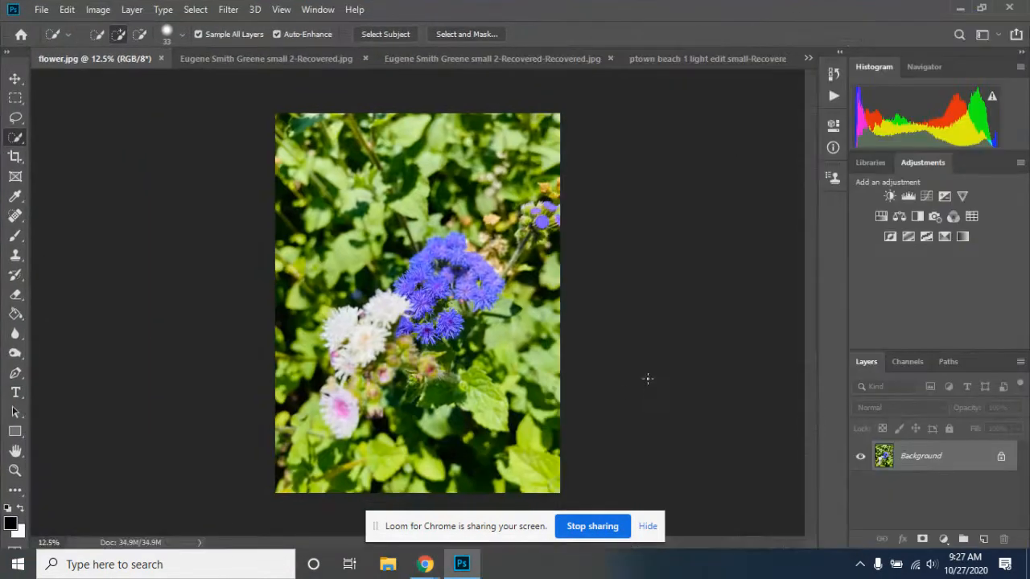
pyautogui.click(648, 527)
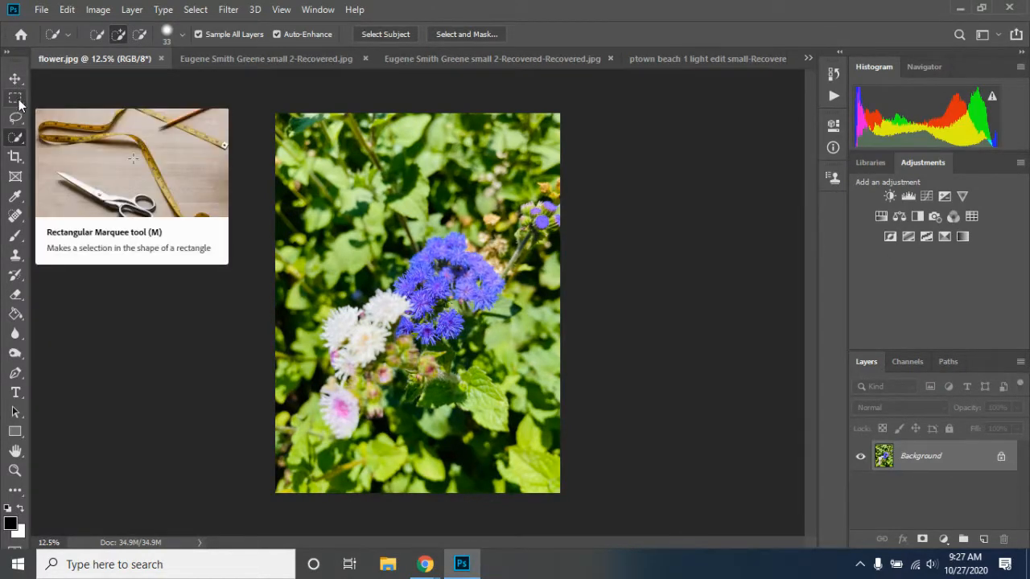
# Look through the marquee and lasso selection tools and activate the Quick Selection tool
pyautogui.click(16, 139)
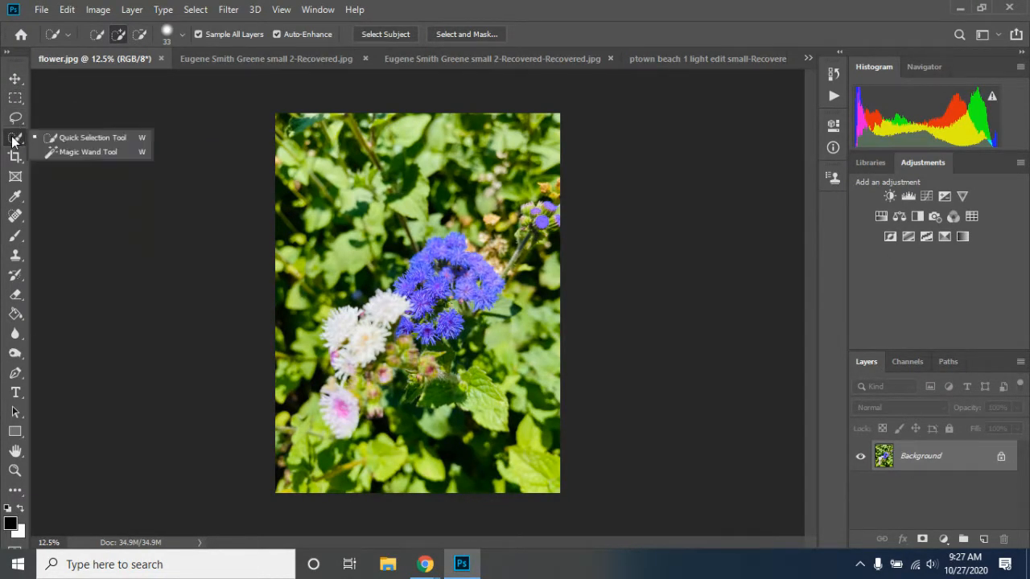
pyautogui.click(16, 117)
pyautogui.click(18, 100)
pyautogui.click(17, 117)
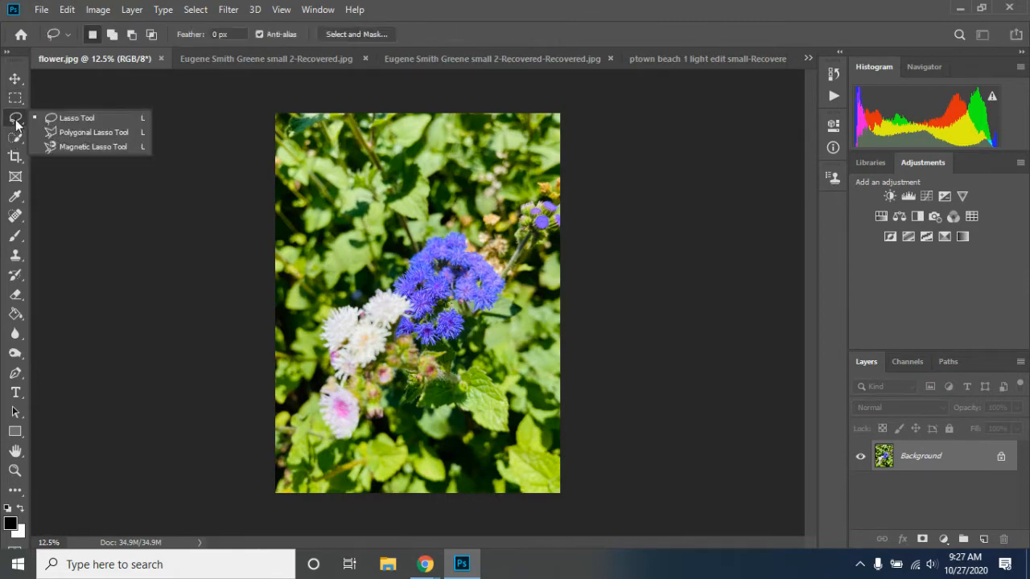
pyautogui.click(16, 137)
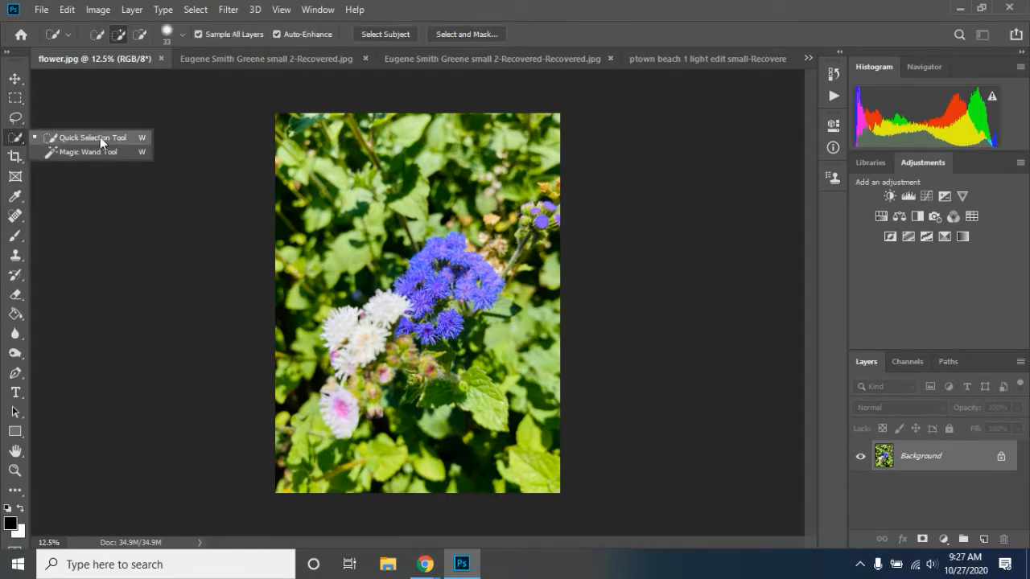
pyautogui.click(100, 139)
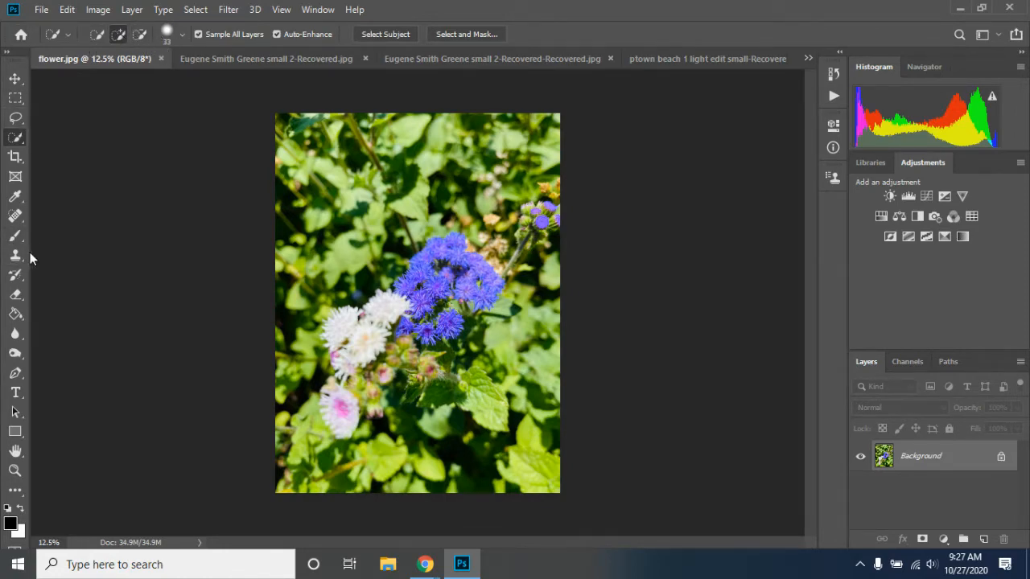
# Select the large blue flower cluster using a 122 px brush with 28% hardness
pyautogui.click(183, 34)
pyautogui.moveTo(160, 83)
pyautogui.mouseDown()
pyautogui.moveTo(121, 77)
pyautogui.moveTo(179, 78)
pyautogui.mouseUp()
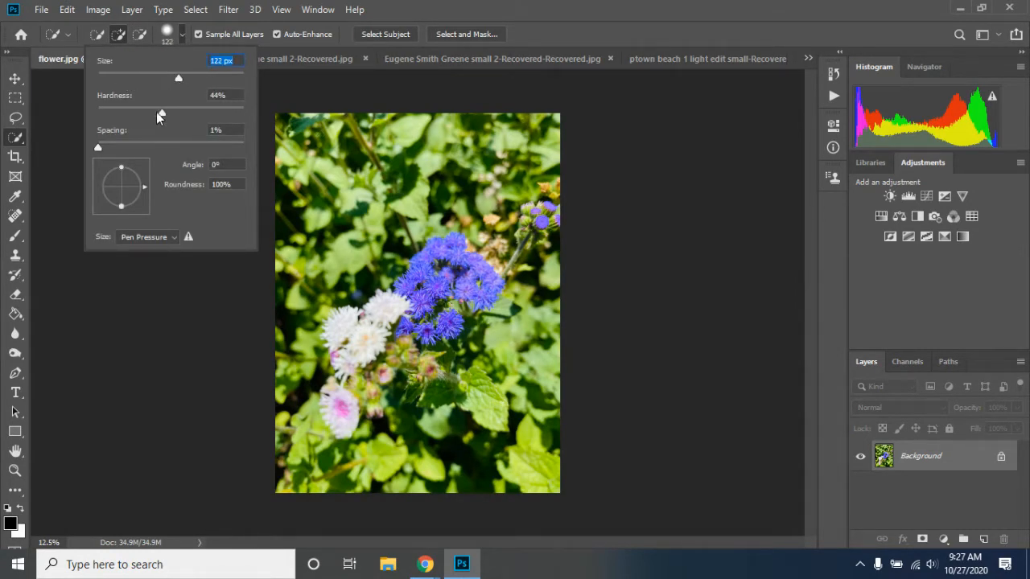
pyautogui.moveTo(162, 112); pyautogui.dragTo(141, 117)
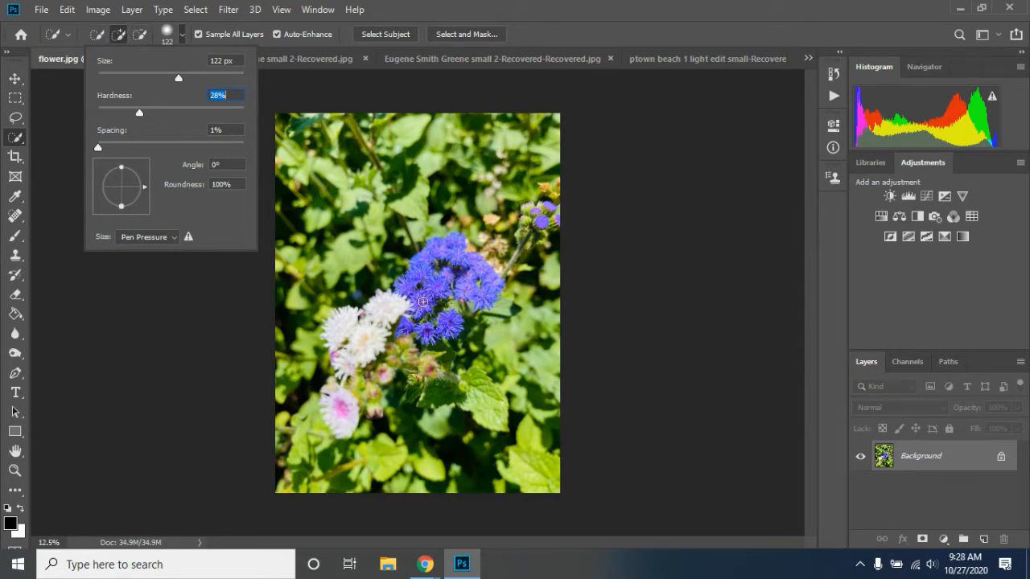
pyautogui.moveTo(423, 302)
pyautogui.mouseDown()
pyautogui.moveTo(427, 270)
pyautogui.moveTo(444, 258)
pyautogui.moveTo(473, 272)
pyautogui.moveTo(487, 289)
pyautogui.moveTo(412, 299)
pyautogui.moveTo(400, 281)
pyautogui.moveTo(385, 295)
pyautogui.moveTo(425, 331)
pyautogui.moveTo(447, 324)
pyautogui.mouseUp()
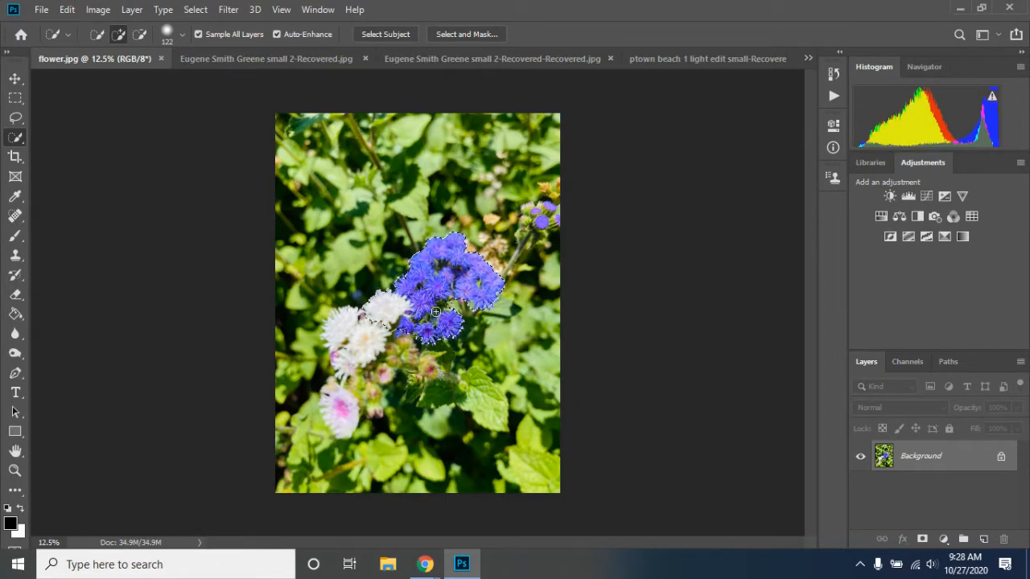
# Add the white flowers, the pink-centred flower and the bud below the blue cluster to the selection
pyautogui.click(15, 471)
pyautogui.click(453, 34)
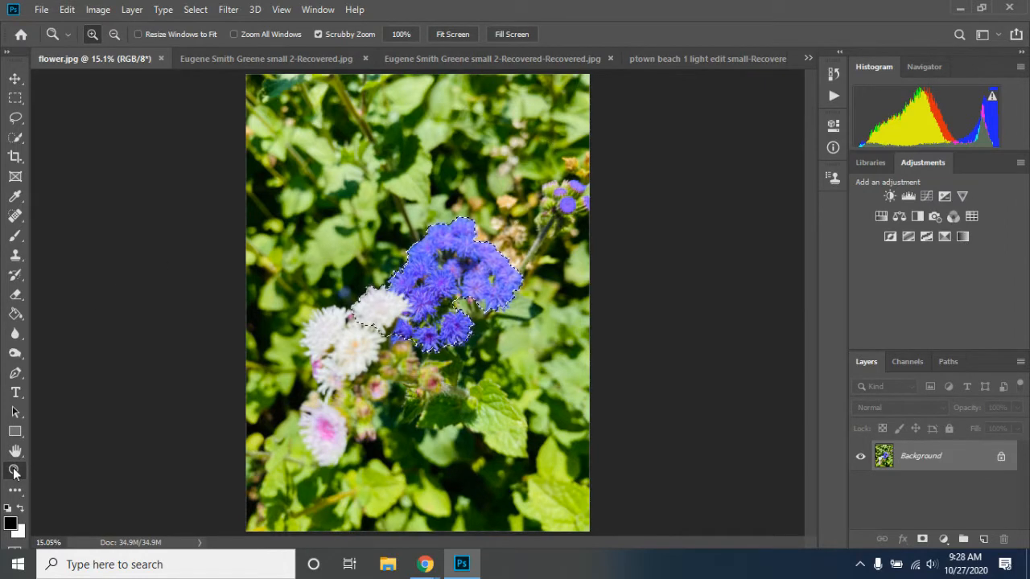
pyautogui.moveTo(374, 316); pyautogui.dragTo(770, 213)
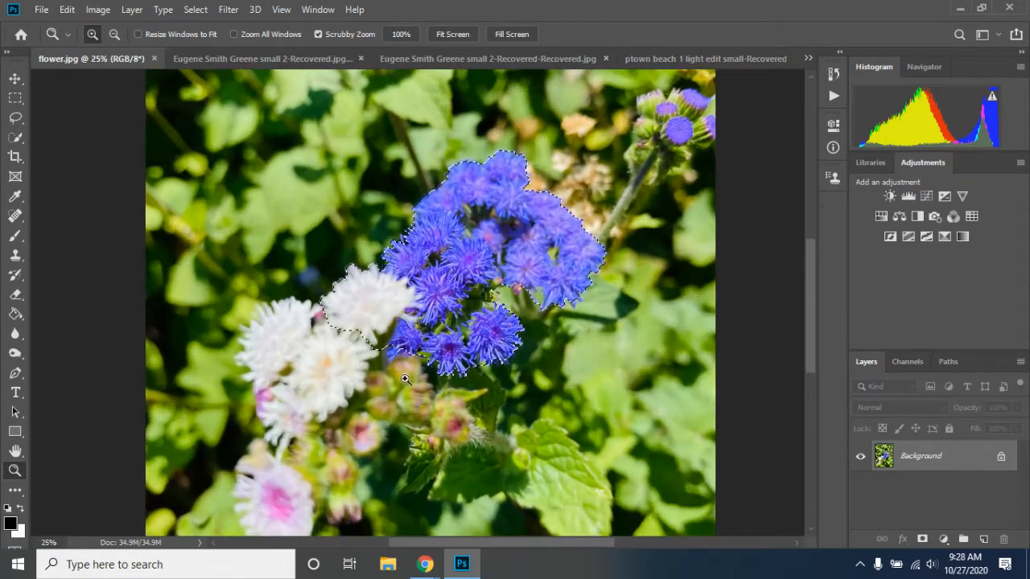
pyautogui.moveTo(810, 311); pyautogui.dragTo(811, 330)
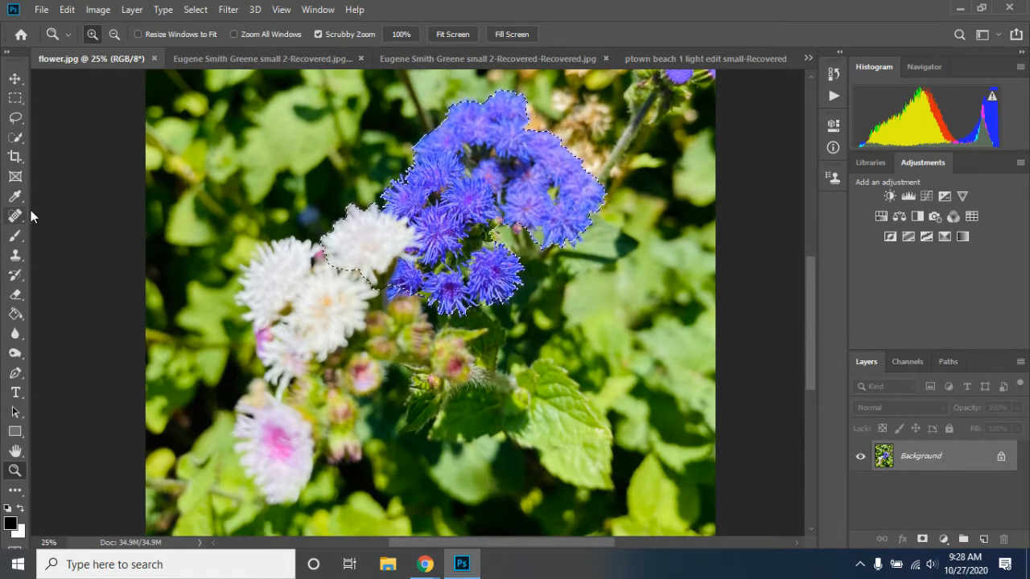
pyautogui.click(16, 137)
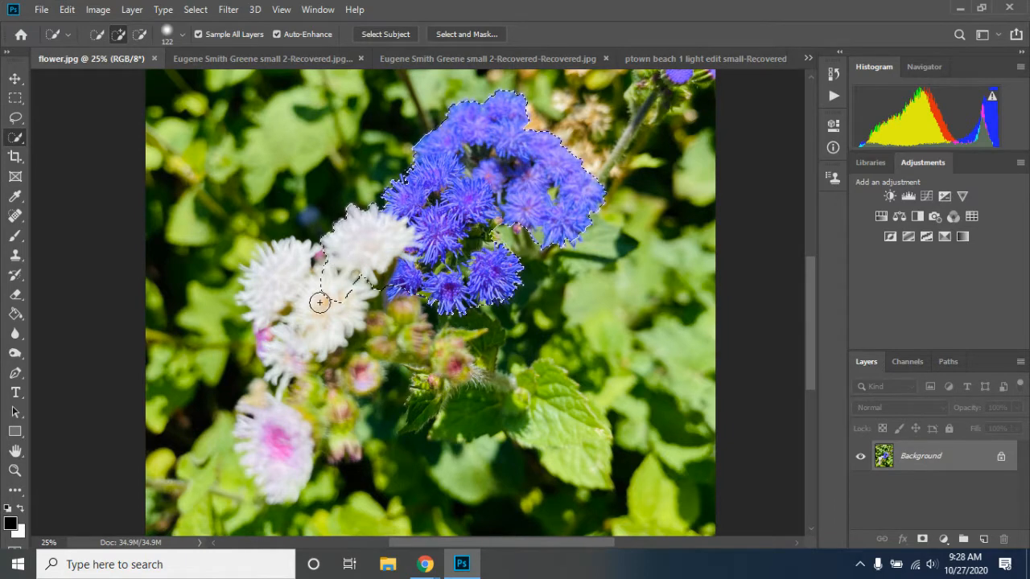
pyautogui.moveTo(319, 301)
pyautogui.mouseDown()
pyautogui.moveTo(296, 303)
pyautogui.moveTo(275, 385)
pyautogui.moveTo(282, 453)
pyautogui.mouseUp()
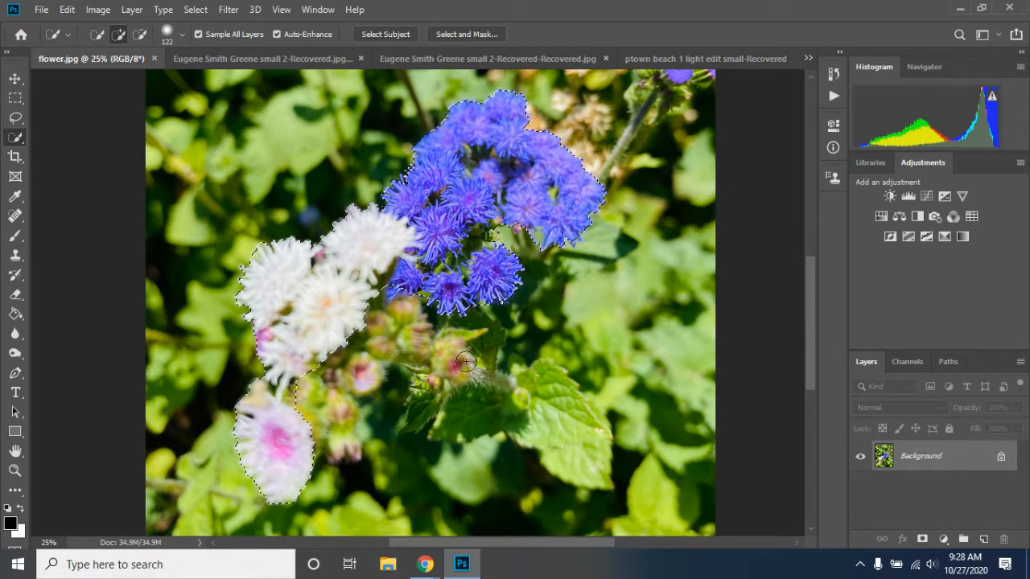
pyautogui.moveTo(447, 391)
pyautogui.mouseDown()
pyautogui.moveTo(475, 375)
pyautogui.moveTo(433, 382)
pyautogui.mouseUp()
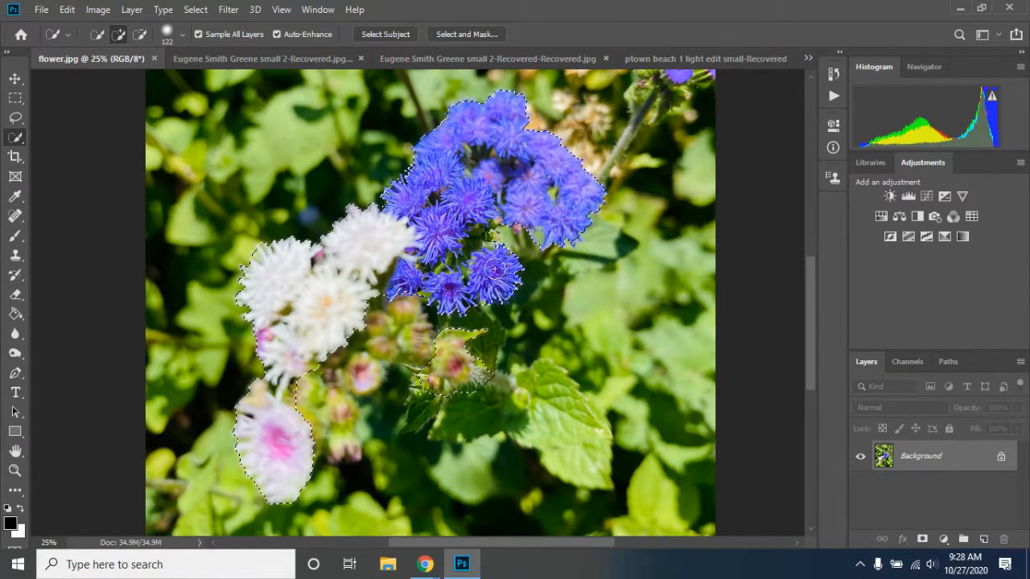
# Add the four small purple blossoms near the photo's edge to the selection
pyautogui.moveTo(811, 298); pyautogui.dragTo(815, 246)
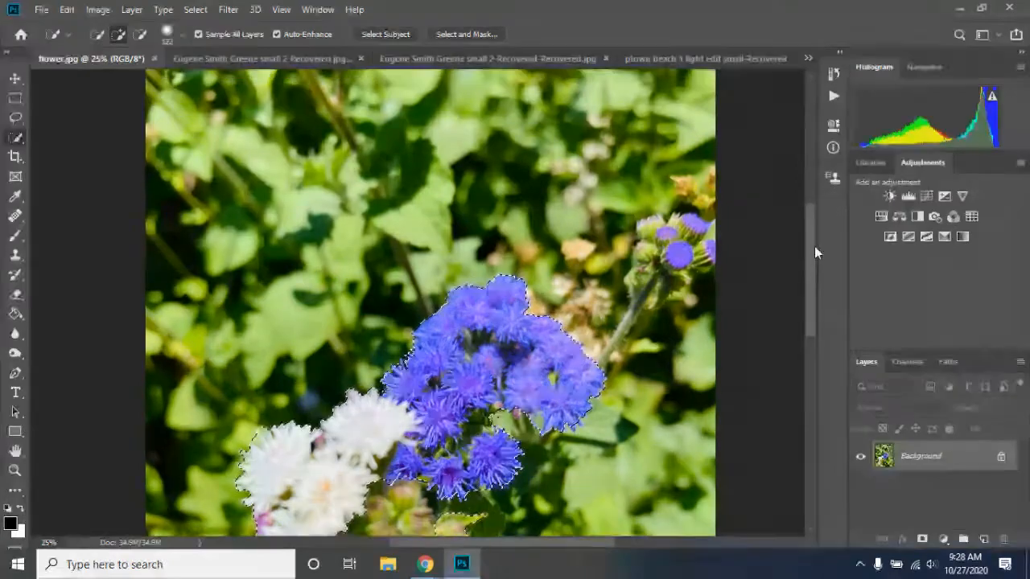
pyautogui.click(677, 256)
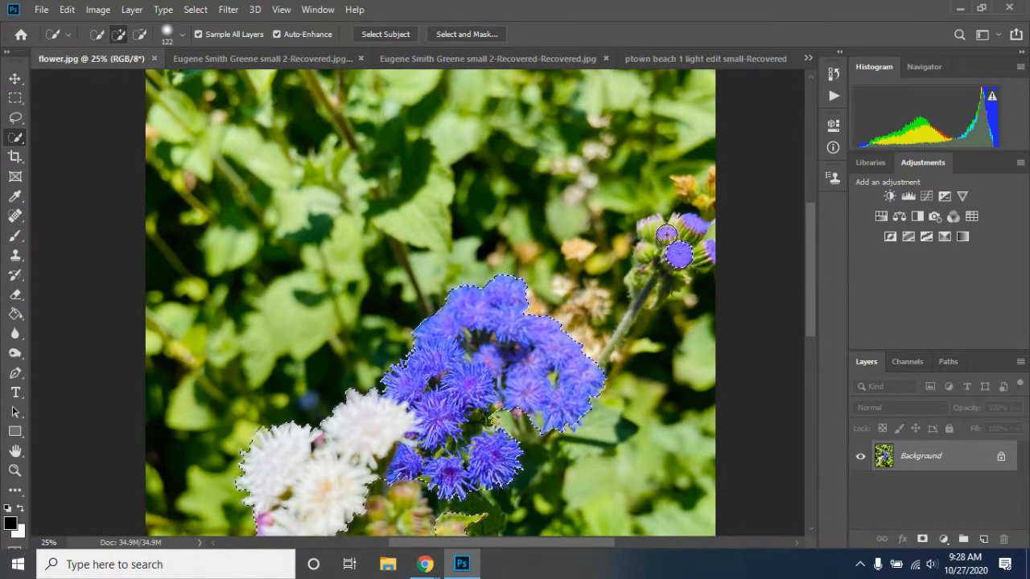
pyautogui.click(677, 234)
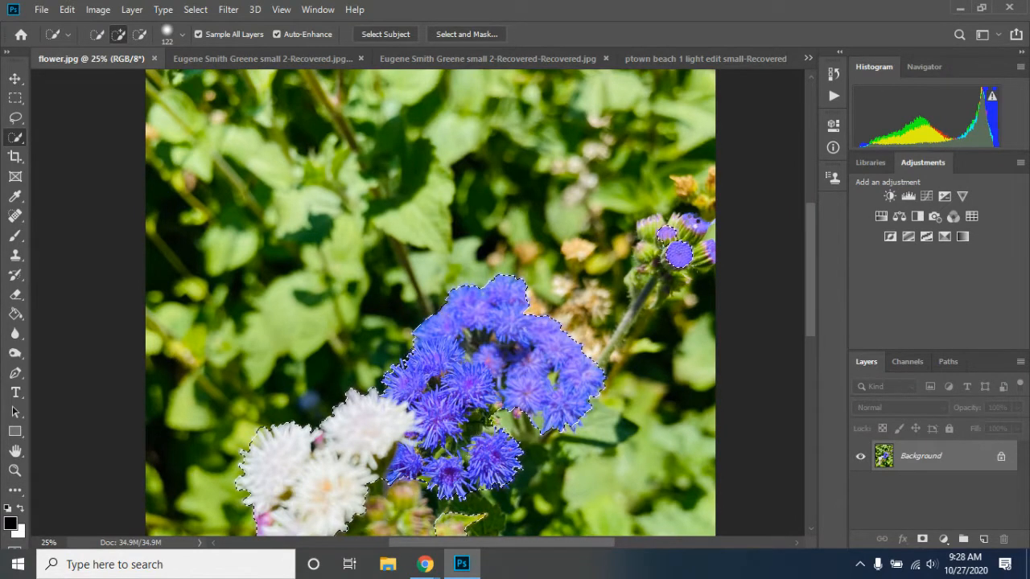
pyautogui.click(692, 222)
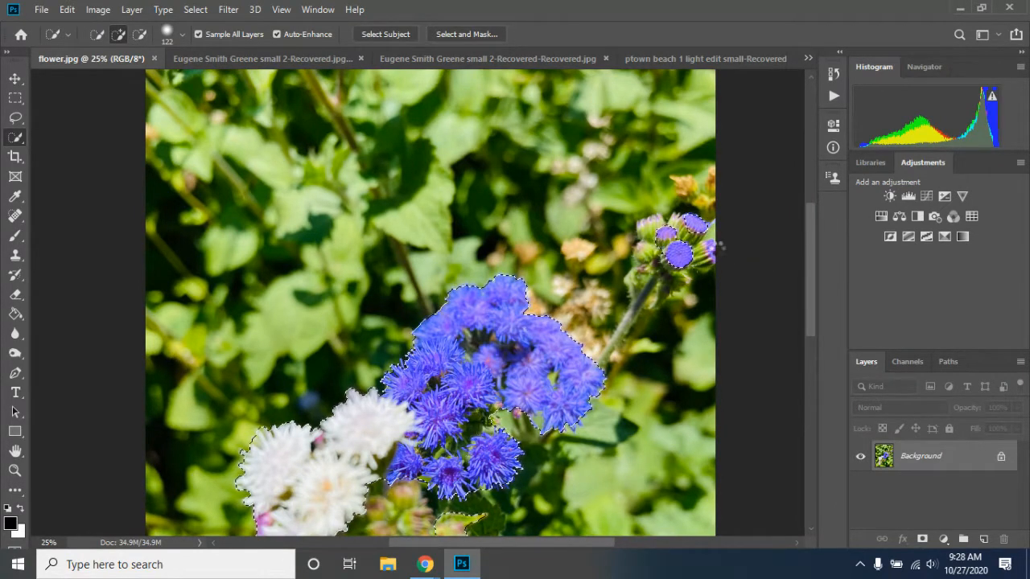
pyautogui.click(716, 251)
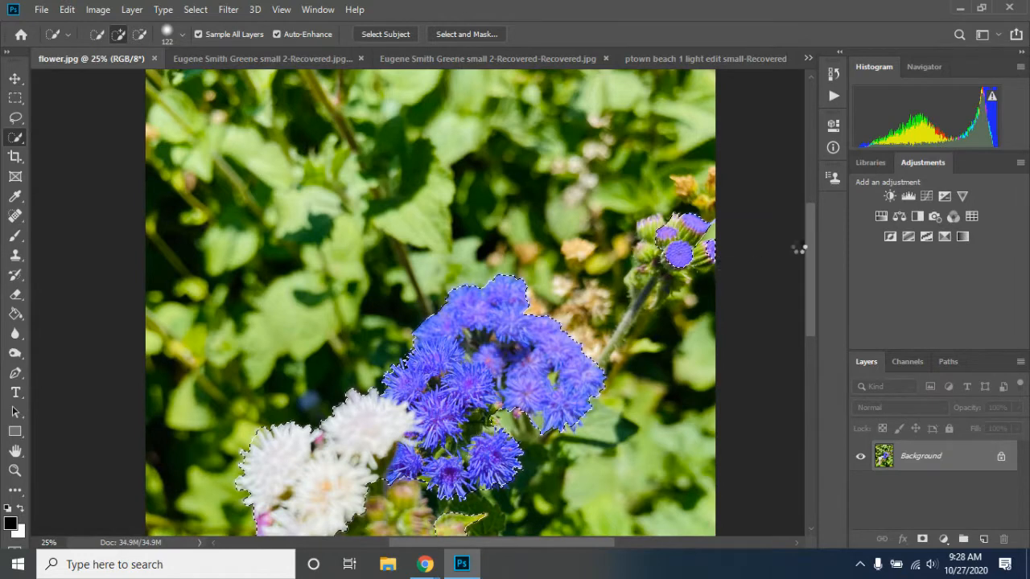
# Subtract the green gap in the blue flower cluster from the selection with a 65 px brush
pyautogui.moveTo(810, 249); pyautogui.dragTo(798, 306)
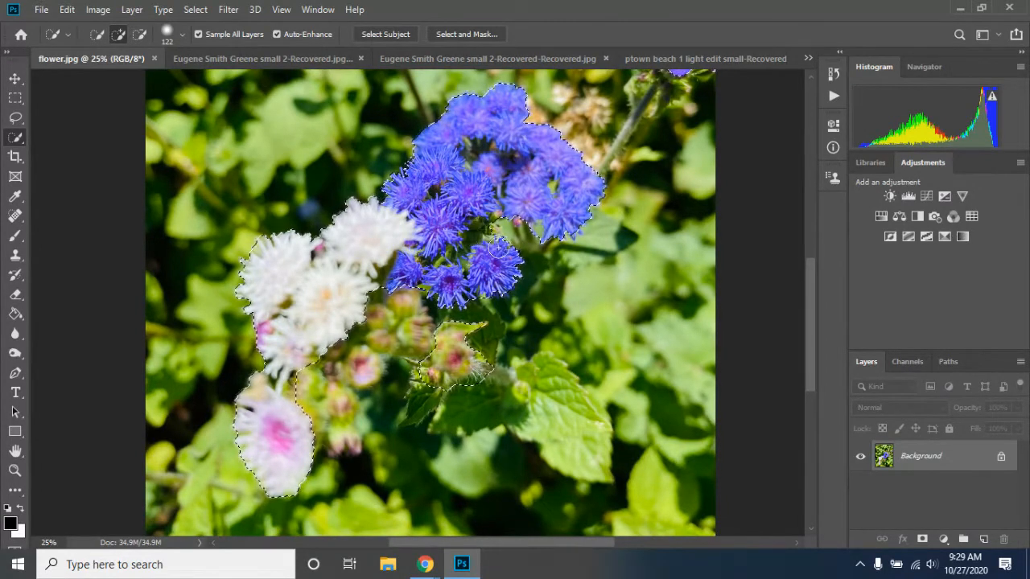
pyautogui.click(139, 34)
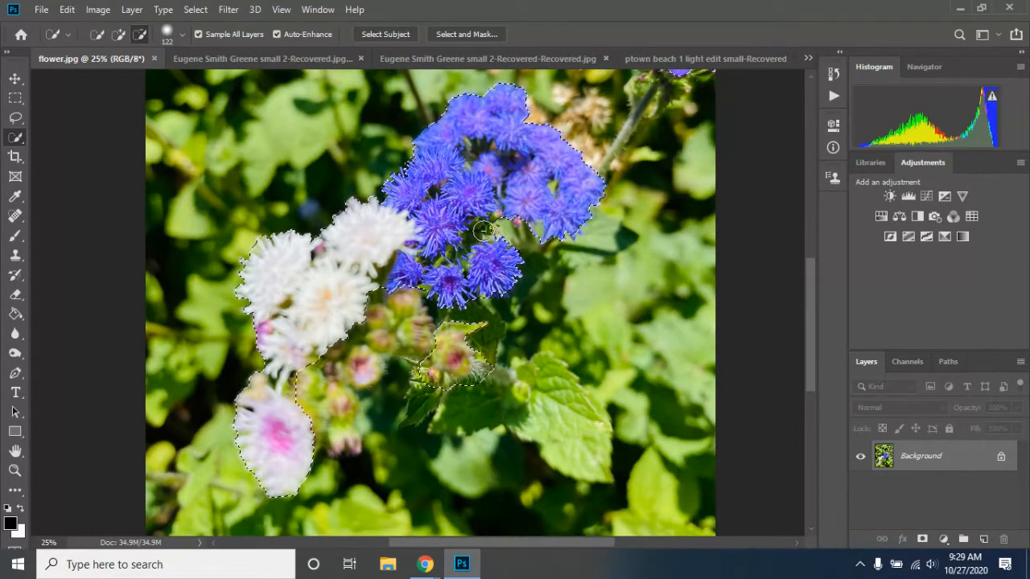
pyautogui.click(182, 34)
pyautogui.moveTo(177, 78); pyautogui.dragTo(145, 78)
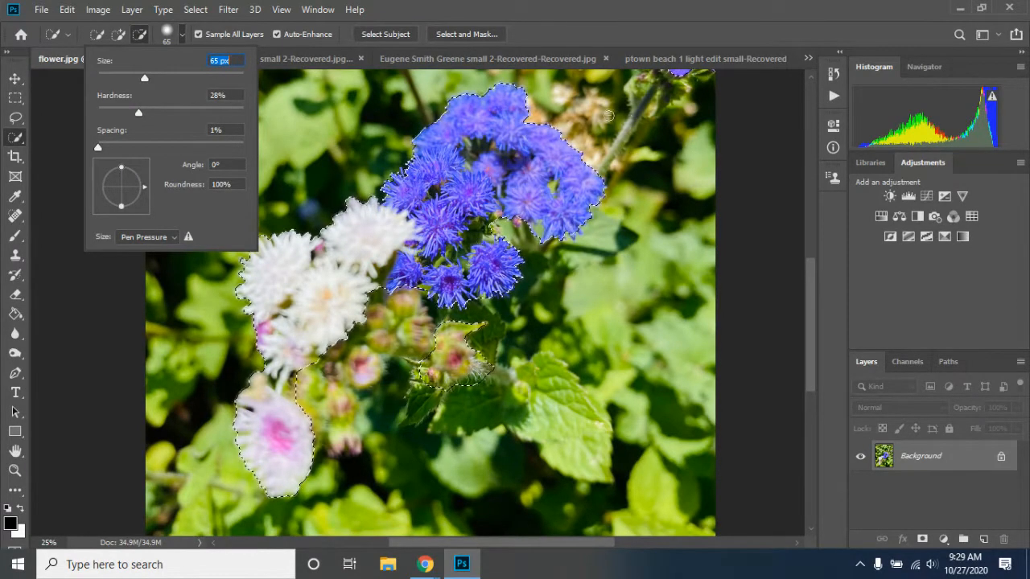
pyautogui.click(503, 229)
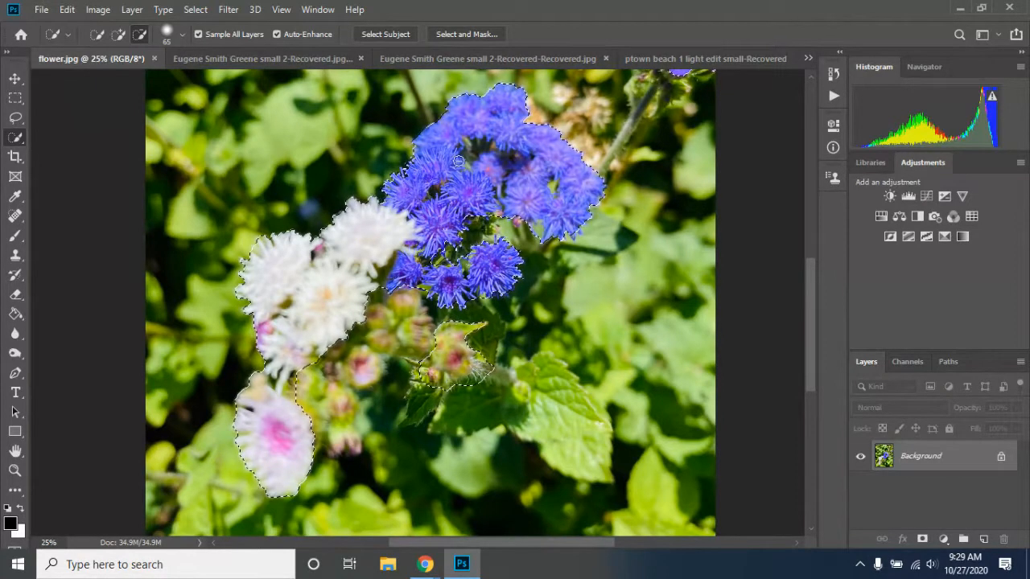
# Try adding the leaf beside the blue flowers, and subtract it plus the gaps inside the blue cluster and above the pink-centred flower
pyautogui.click(119, 34)
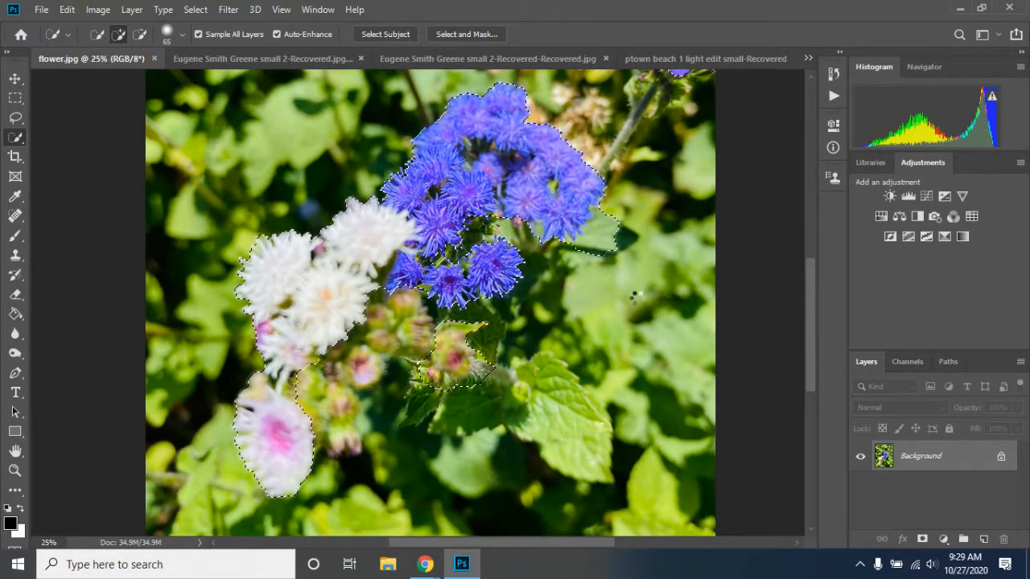
pyautogui.click(139, 36)
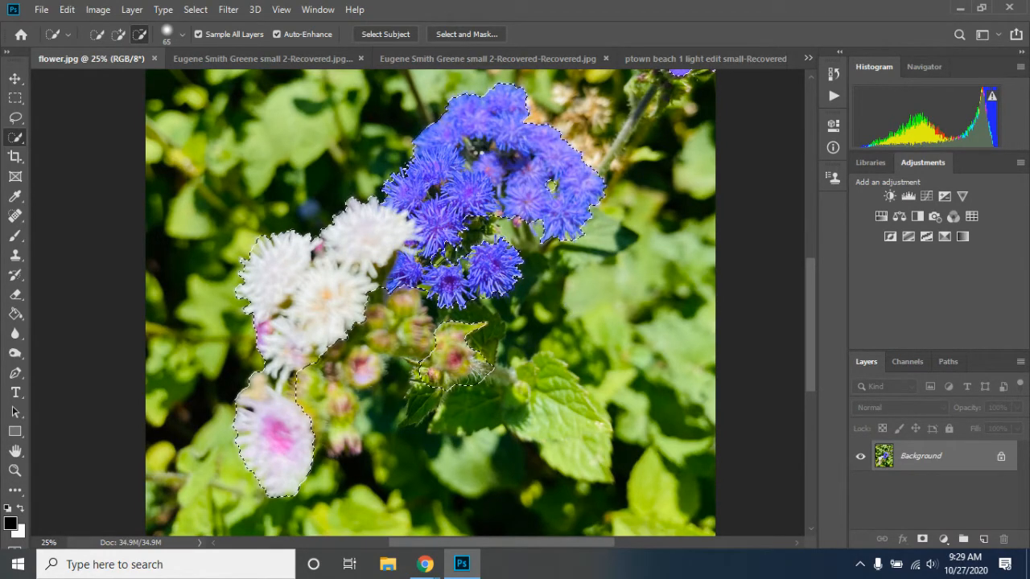
pyautogui.click(470, 153)
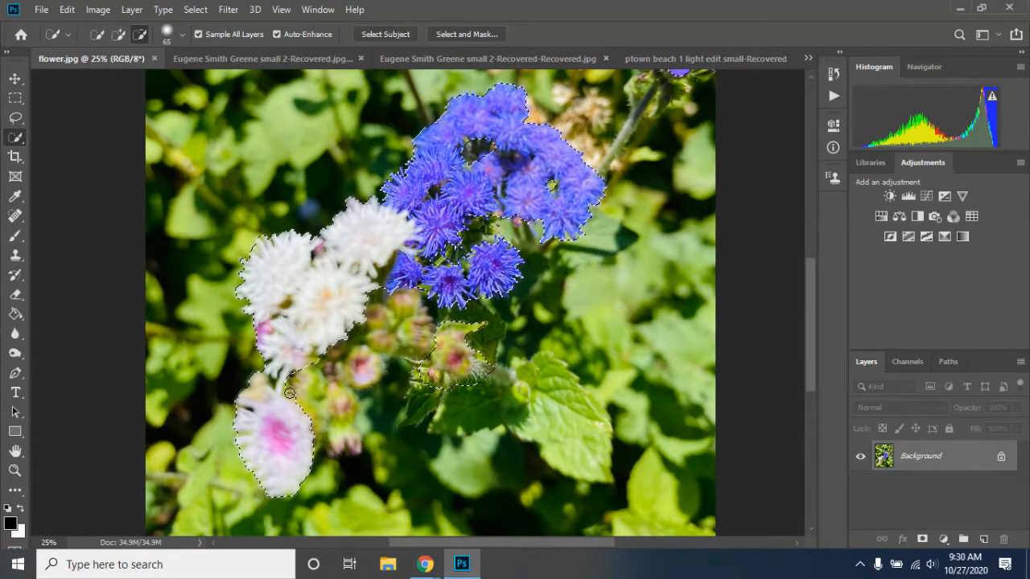
pyautogui.moveTo(290, 393); pyautogui.dragTo(277, 392)
# Try adding the buds and stems below the blue cluster to the selection, and subtract the surplus area again
pyautogui.click(119, 35)
pyautogui.click(412, 365)
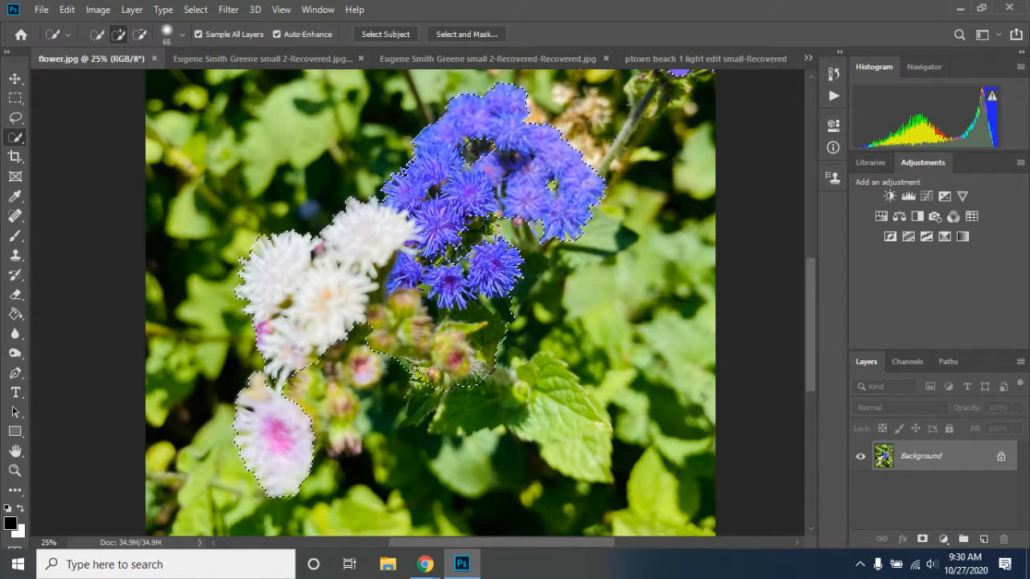
pyautogui.click(140, 35)
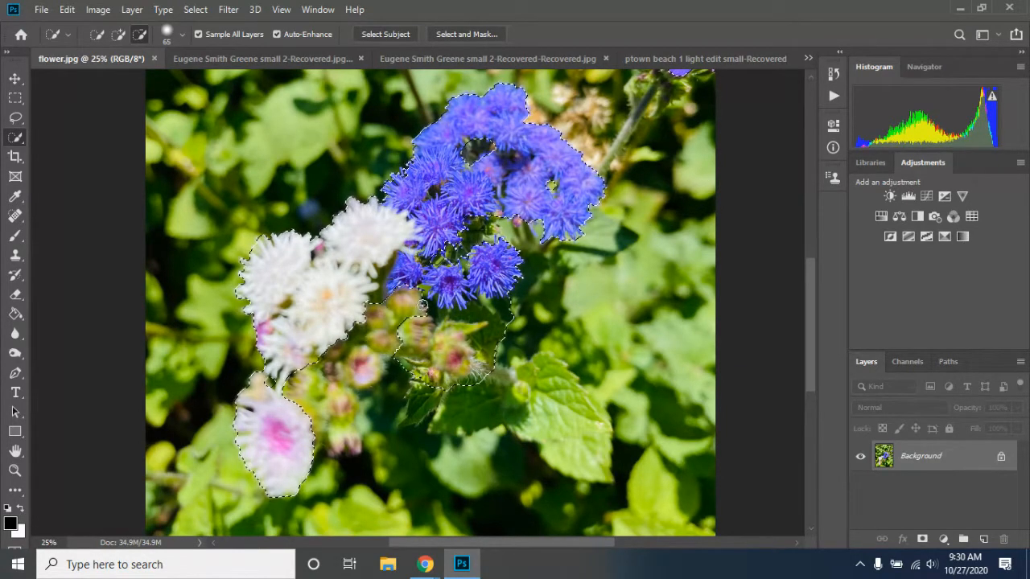
pyautogui.moveTo(421, 304); pyautogui.dragTo(466, 325)
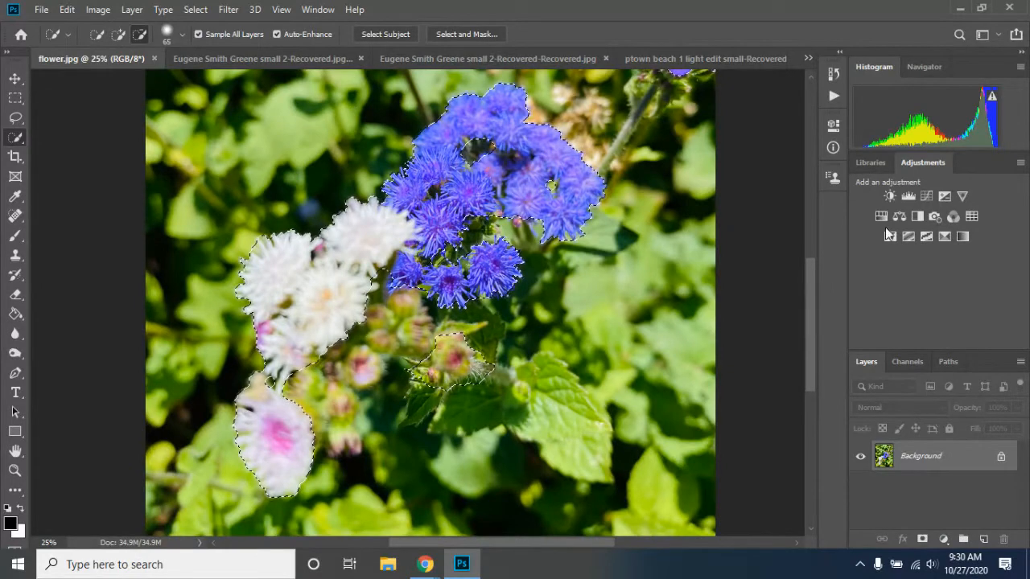
# Refine the selection in Select and Mask with a 4.8 px feather and the edge shifted by -16%
pyautogui.click(457, 35)
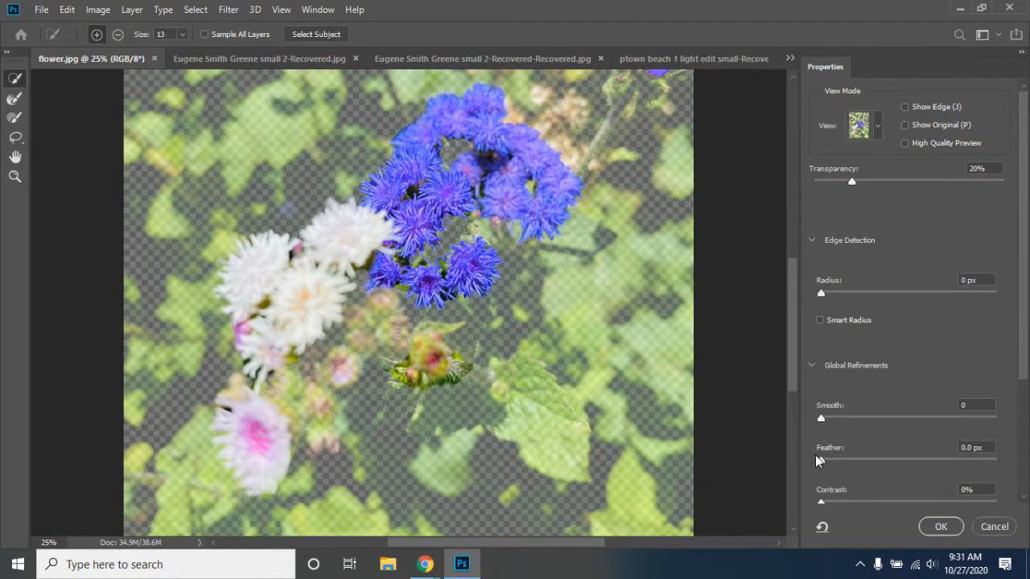
pyautogui.moveTo(822, 465); pyautogui.dragTo(869, 467)
pyautogui.scroll(-3, 1009, 379)
pyautogui.moveTo(910, 448)
pyautogui.mouseDown()
pyautogui.moveTo(962, 449)
pyautogui.moveTo(834, 450)
pyautogui.moveTo(893, 449)
pyautogui.mouseUp()
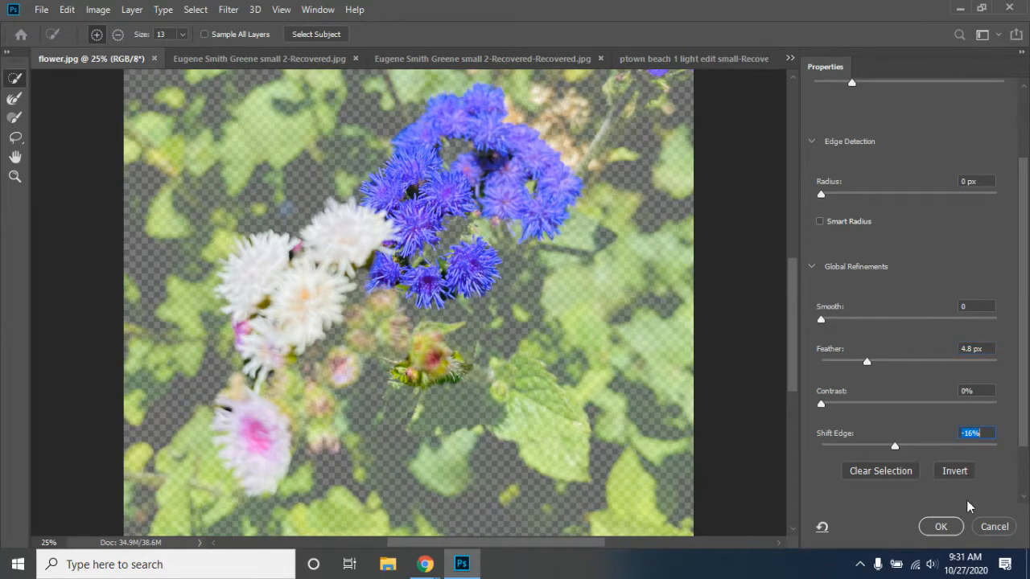
pyautogui.click(943, 527)
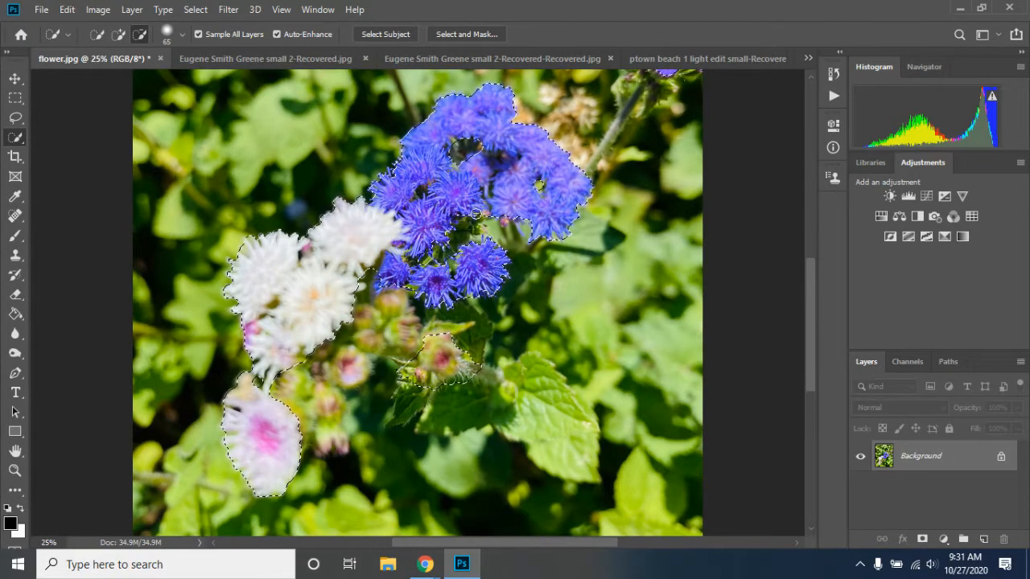
# Apply a Hue/Saturation adjustment to the selected flowers with hue -3, saturation +29 and lightness -6
pyautogui.click(100, 10)
pyautogui.moveTo(136, 49)
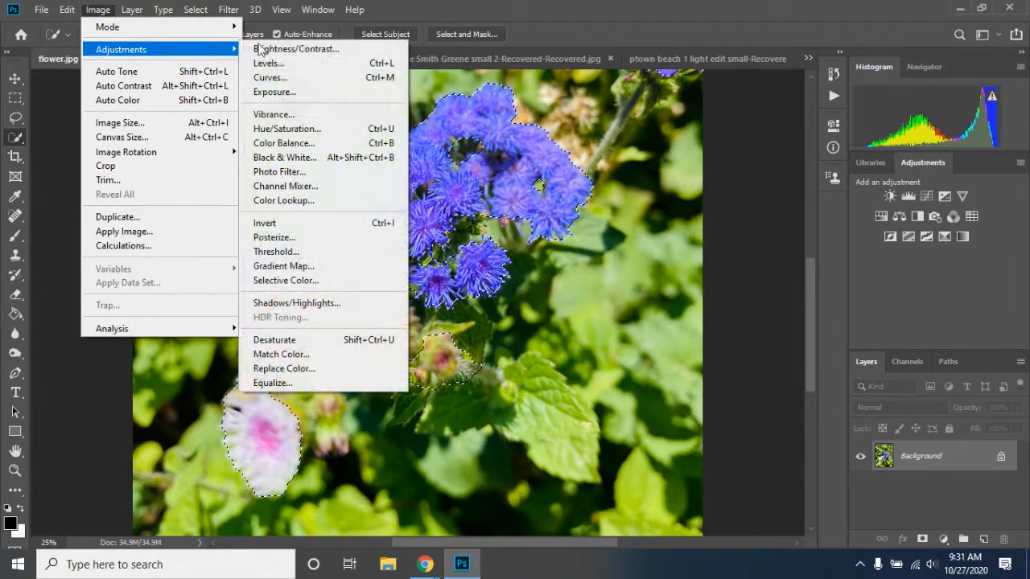
pyautogui.click(309, 130)
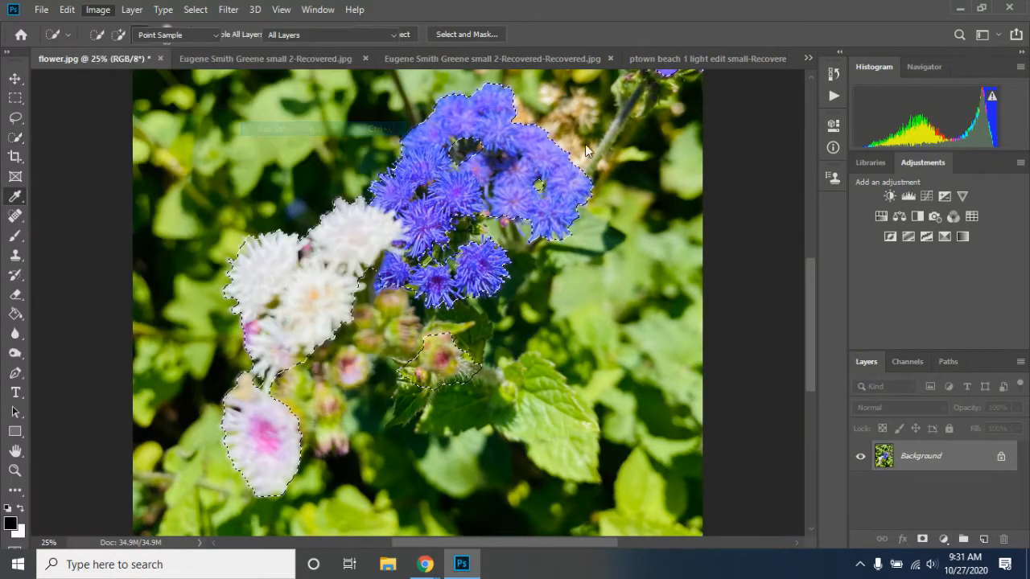
pyautogui.moveTo(782, 160); pyautogui.dragTo(805, 167)
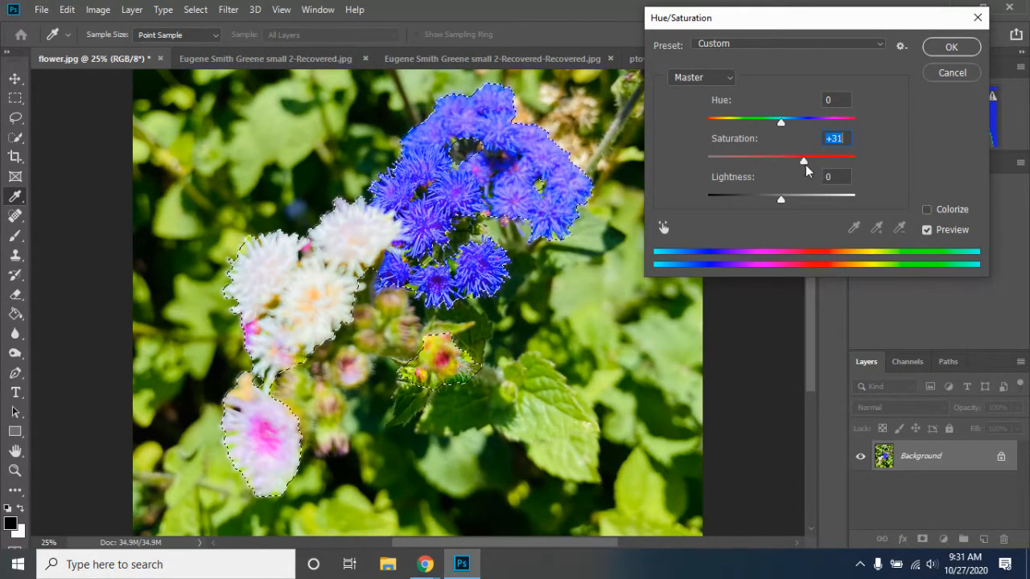
pyautogui.moveTo(780, 199)
pyautogui.mouseDown()
pyautogui.moveTo(816, 201)
pyautogui.moveTo(717, 200)
pyautogui.moveTo(789, 201)
pyautogui.moveTo(777, 202)
pyautogui.mouseUp()
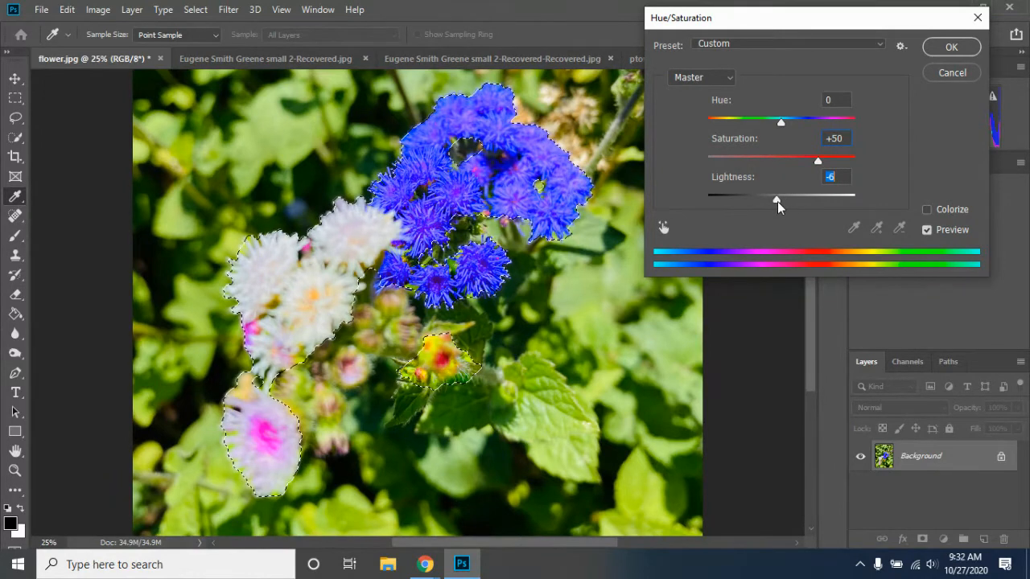
pyautogui.moveTo(818, 164); pyautogui.dragTo(804, 164)
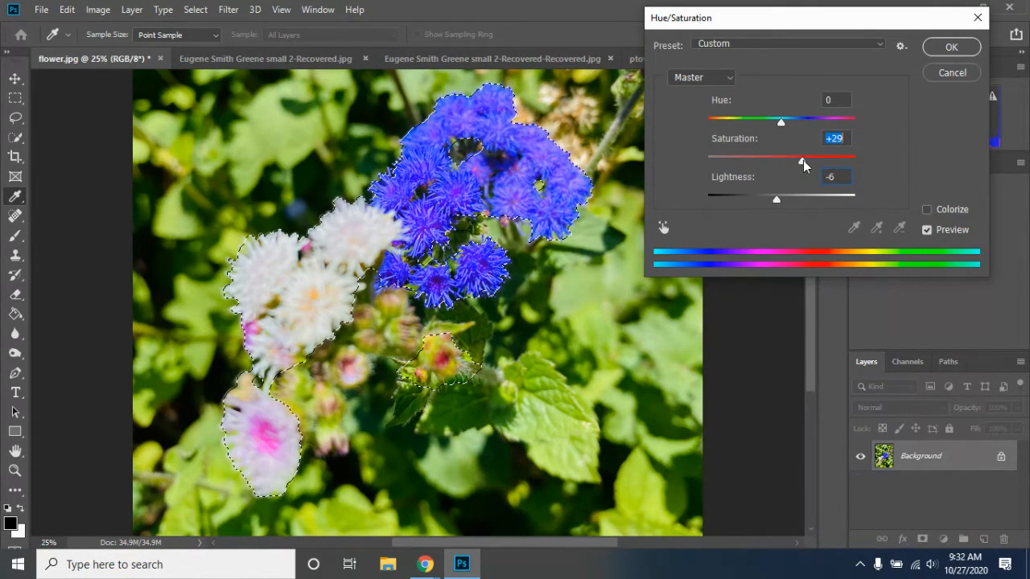
pyautogui.moveTo(780, 127)
pyautogui.mouseDown()
pyautogui.moveTo(869, 126)
pyautogui.moveTo(728, 125)
pyautogui.moveTo(781, 127)
pyautogui.mouseUp()
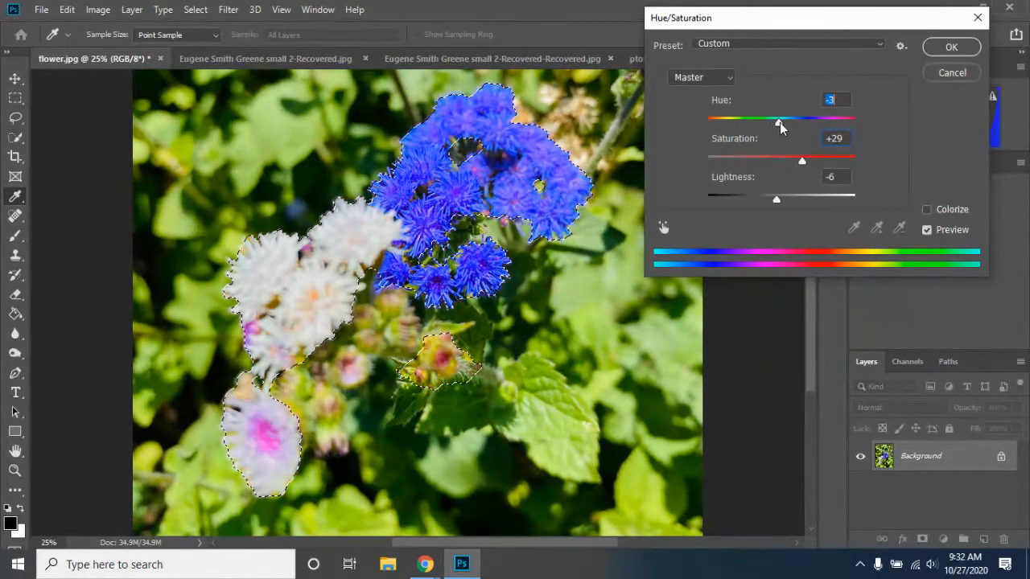
pyautogui.click(961, 47)
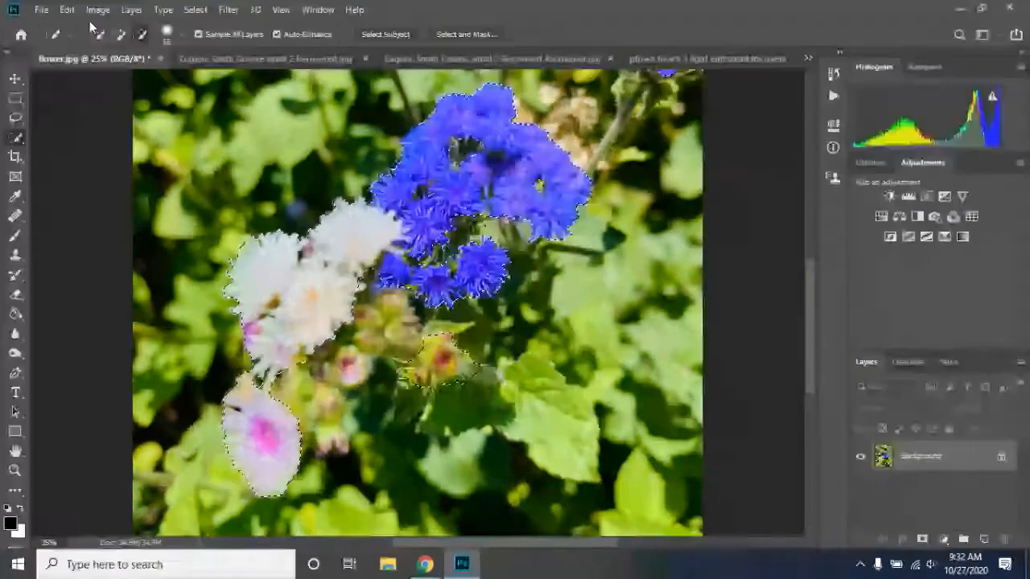
# Copy the selected flowers onto a new layer and move the copy about 2.5 in right and 1.6 in down
pyautogui.click(67, 8)
pyautogui.click(126, 110)
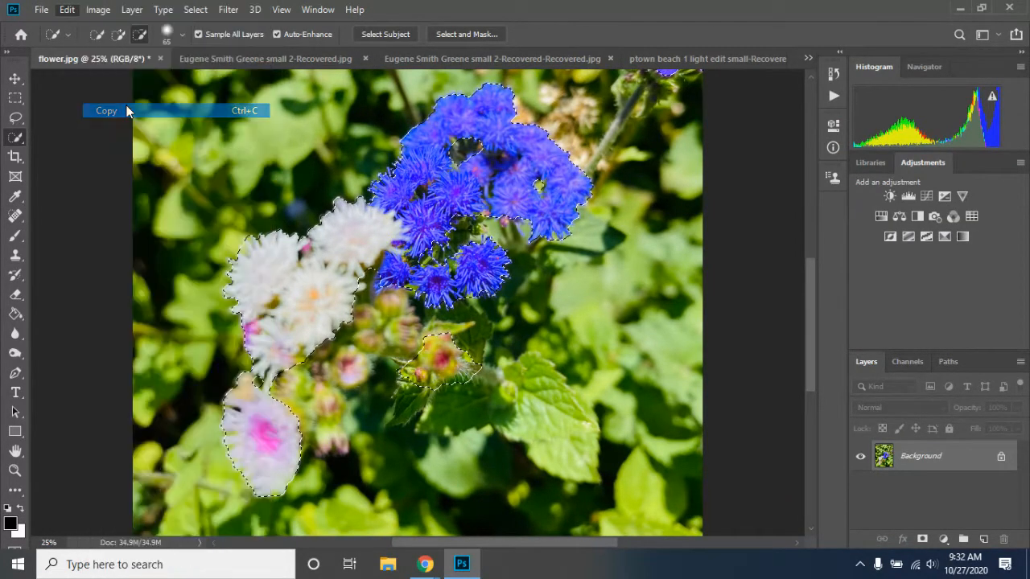
pyautogui.click(67, 8)
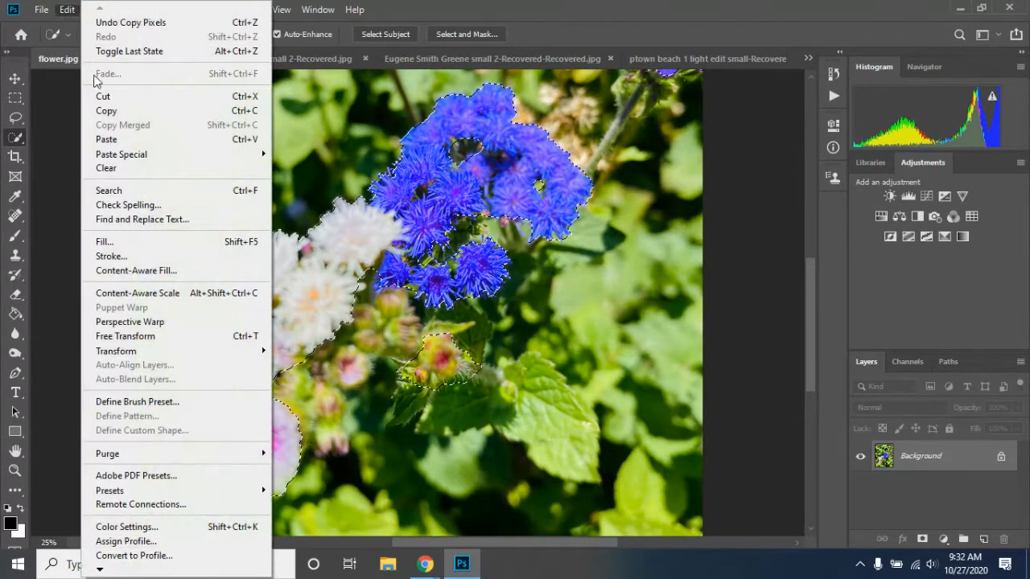
pyautogui.click(108, 139)
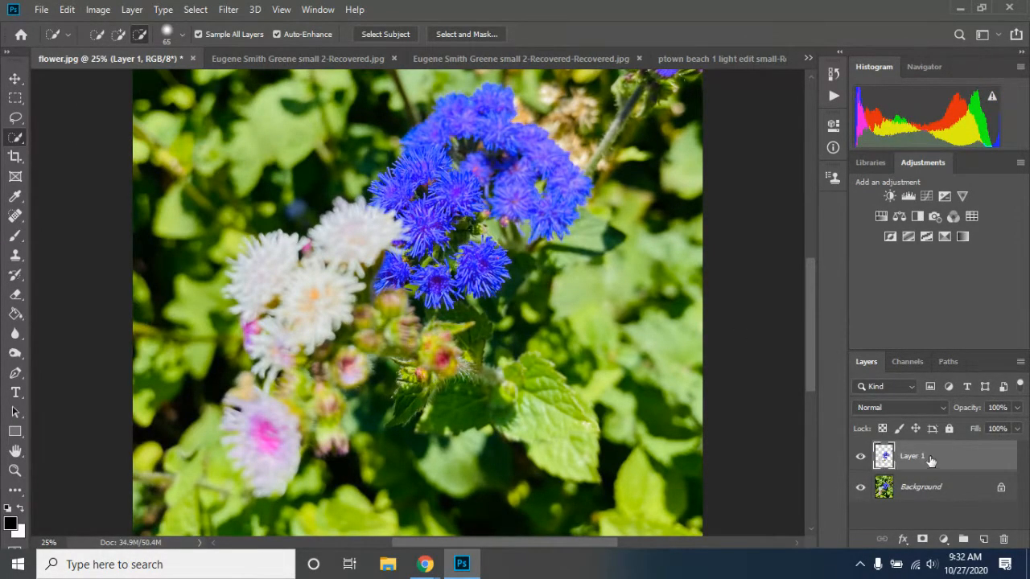
pyautogui.click(67, 10)
pyautogui.click(129, 336)
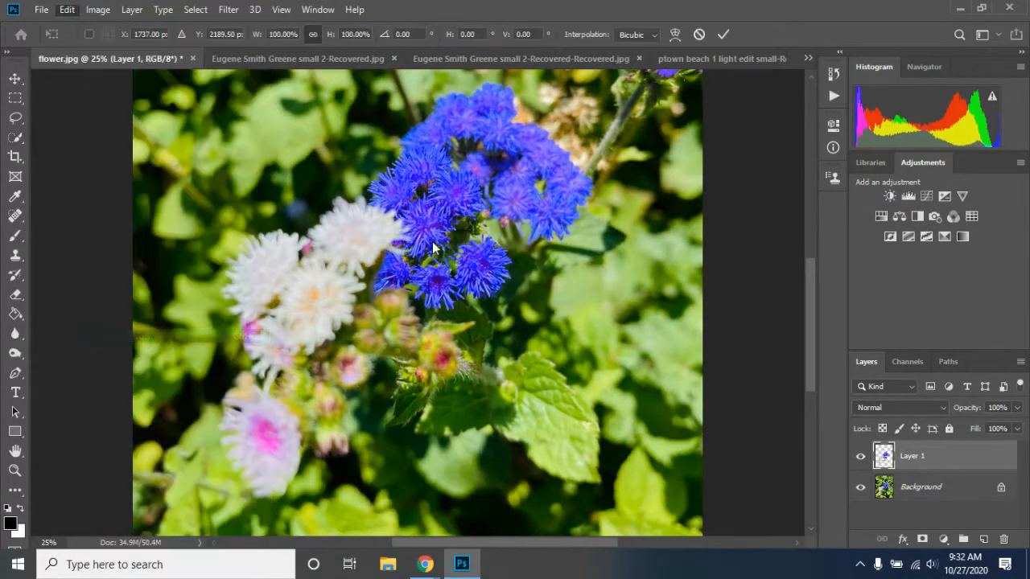
pyautogui.moveTo(332, 241); pyautogui.dragTo(367, 263)
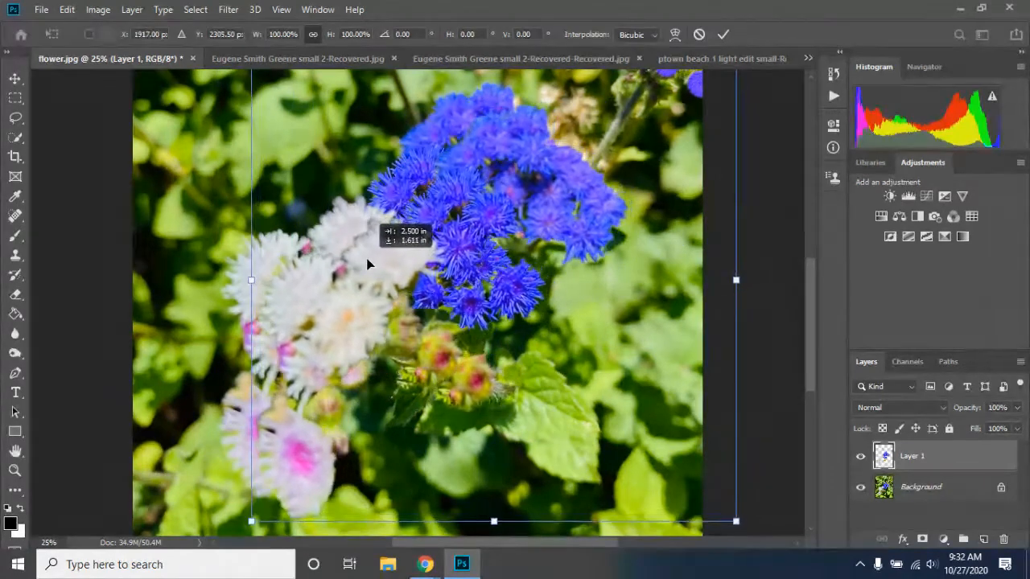
# Fit the whole image in view and try mirroring the copied flowers horizontally with Free Transform, stretching them to 157.92% height
pyautogui.click(14, 470)
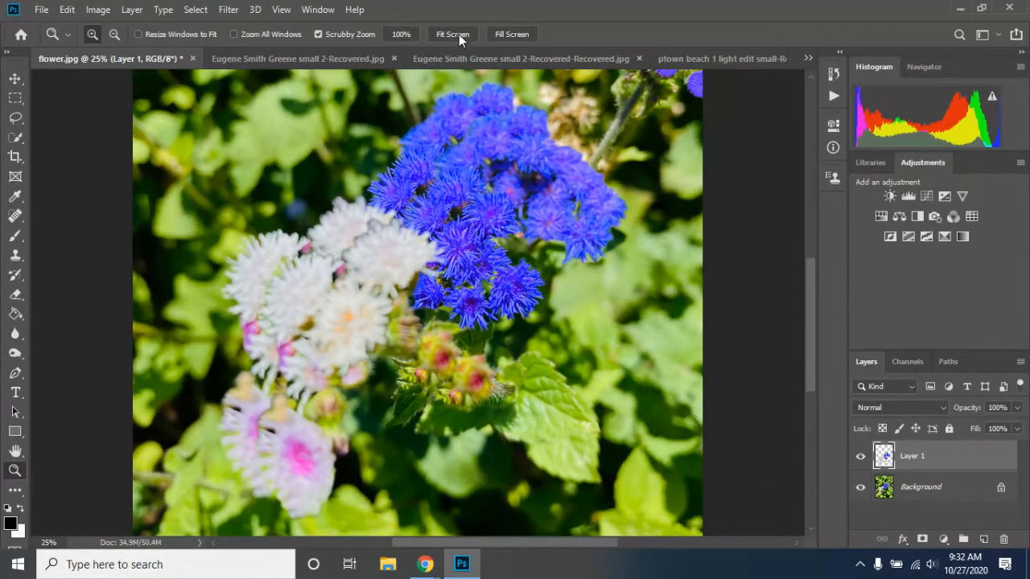
pyautogui.click(457, 33)
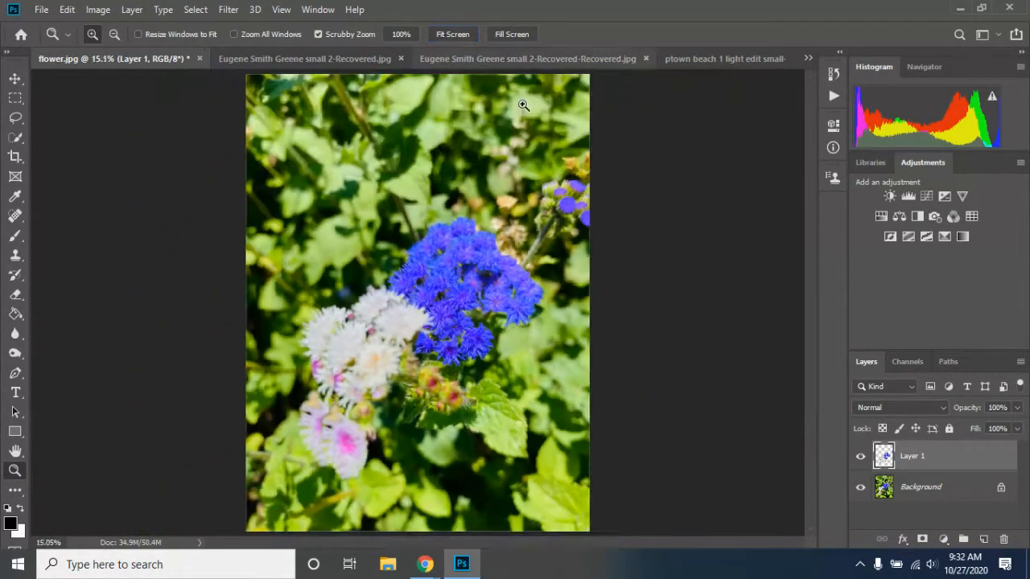
pyautogui.click(69, 11)
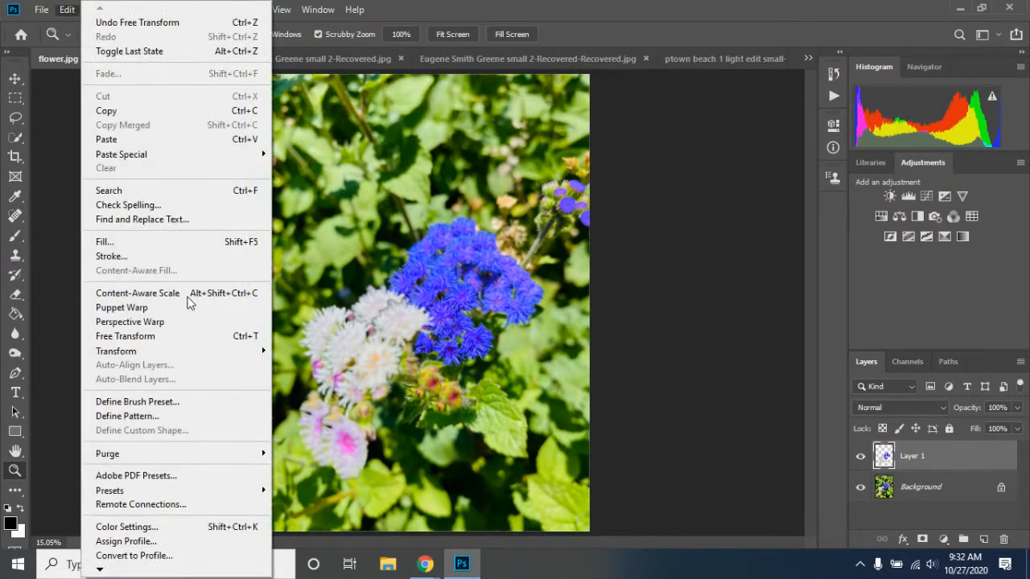
pyautogui.click(137, 337)
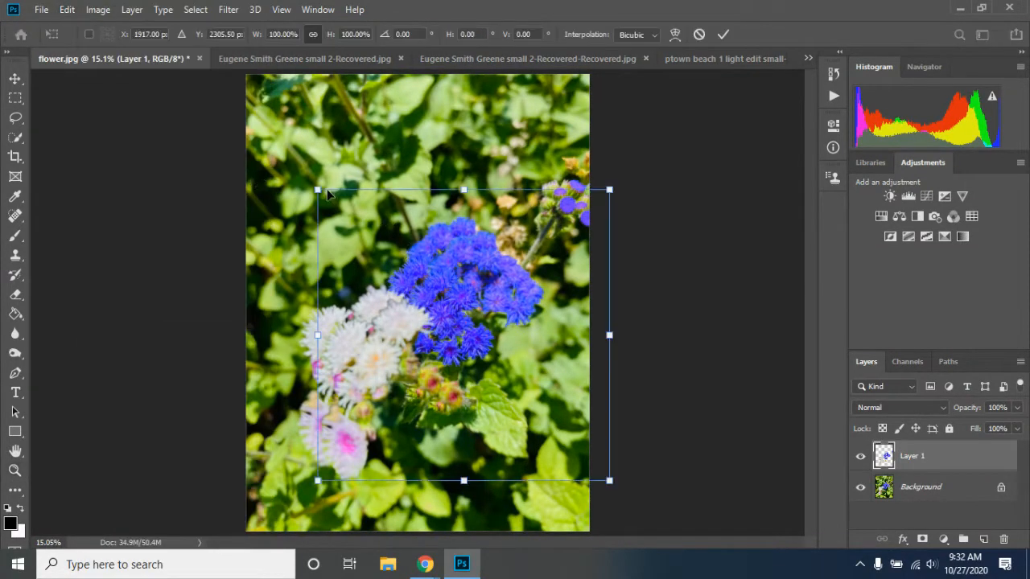
pyautogui.moveTo(317, 335); pyautogui.dragTo(754, 336)
pyautogui.moveTo(684, 336); pyautogui.dragTo(485, 336)
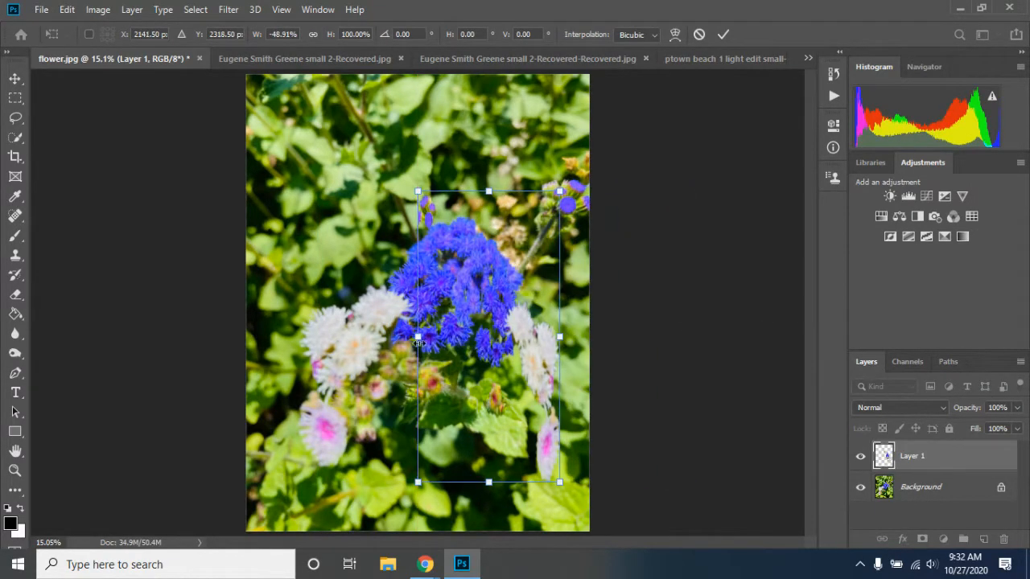
pyautogui.moveTo(416, 336); pyautogui.dragTo(334, 335)
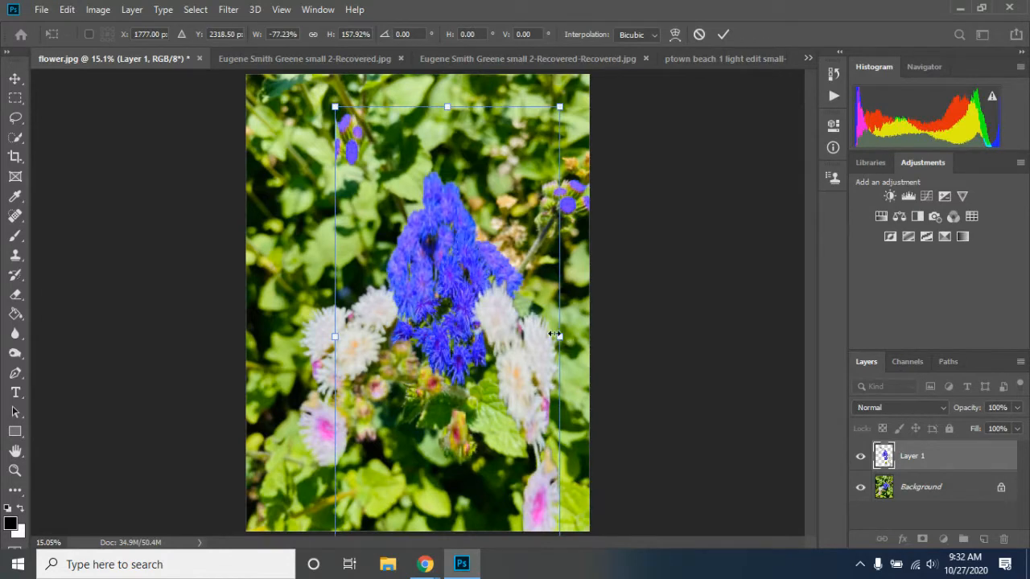
pyautogui.moveTo(552, 339); pyautogui.dragTo(594, 337)
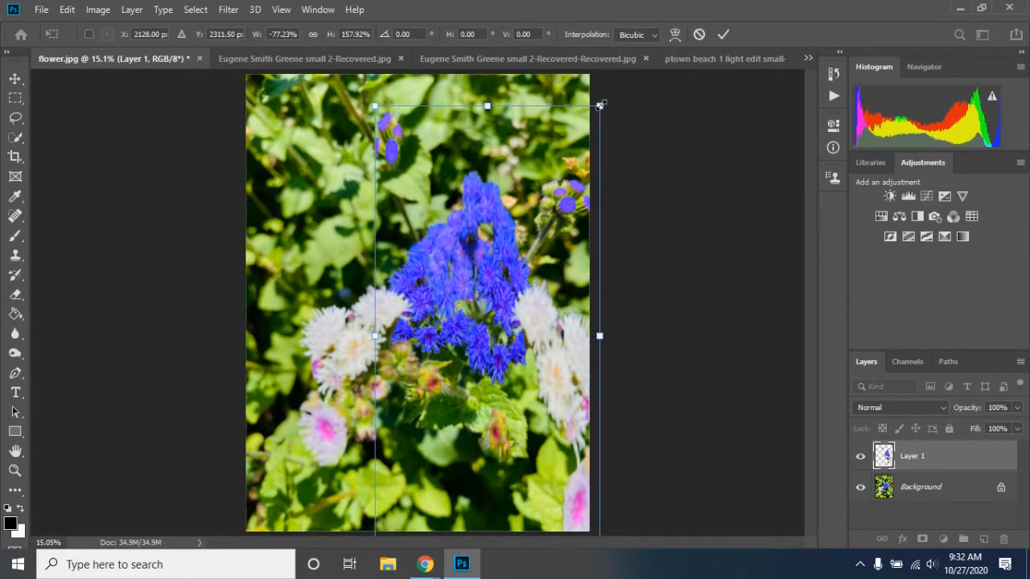
# Scale the mirrored flowers to -105.67% width and 131.41% height, place them overlapping the original flowers, and apply the transform
pyautogui.moveTo(622, 337); pyautogui.dragTo(767, 337)
pyautogui.moveTo(745, 105); pyautogui.dragTo(683, 182)
pyautogui.moveTo(534, 355); pyautogui.dragTo(404, 300)
pyautogui.moveTo(426, 219); pyautogui.dragTo(411, 279)
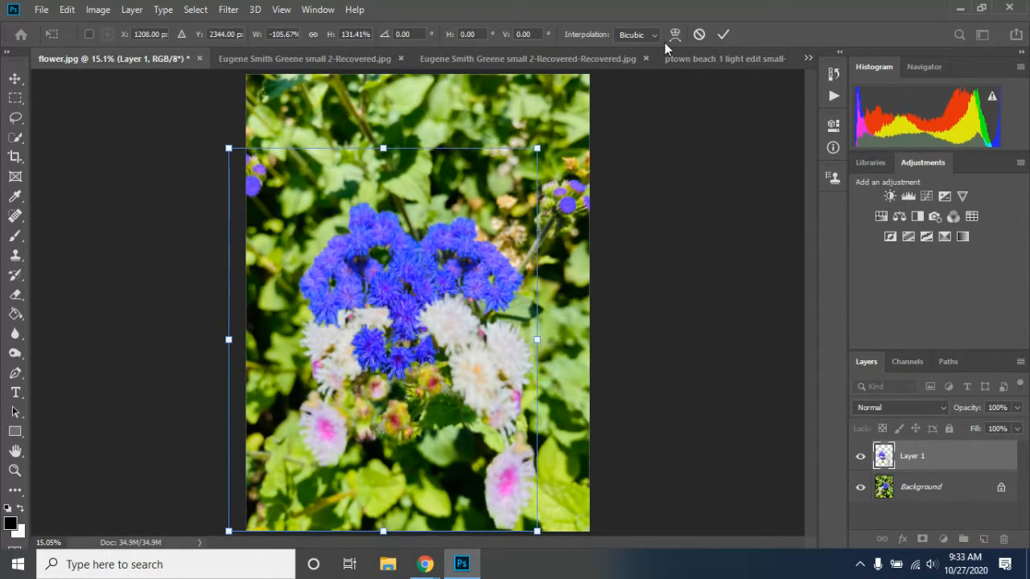
pyautogui.click(723, 34)
pyautogui.press('z')
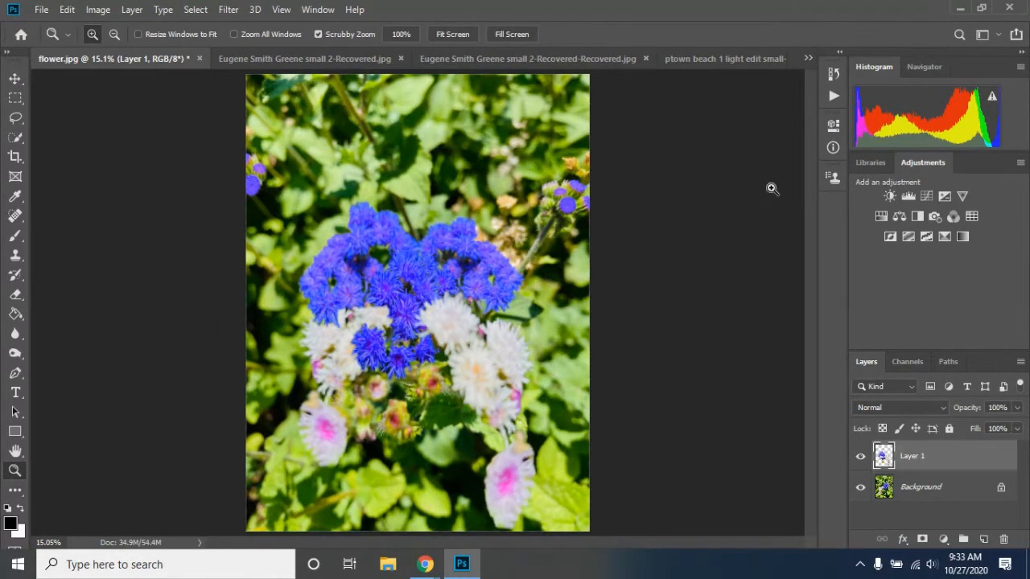
# Undo the transform, the move and the paste of the copied flower layer
pyautogui.click(929, 493)
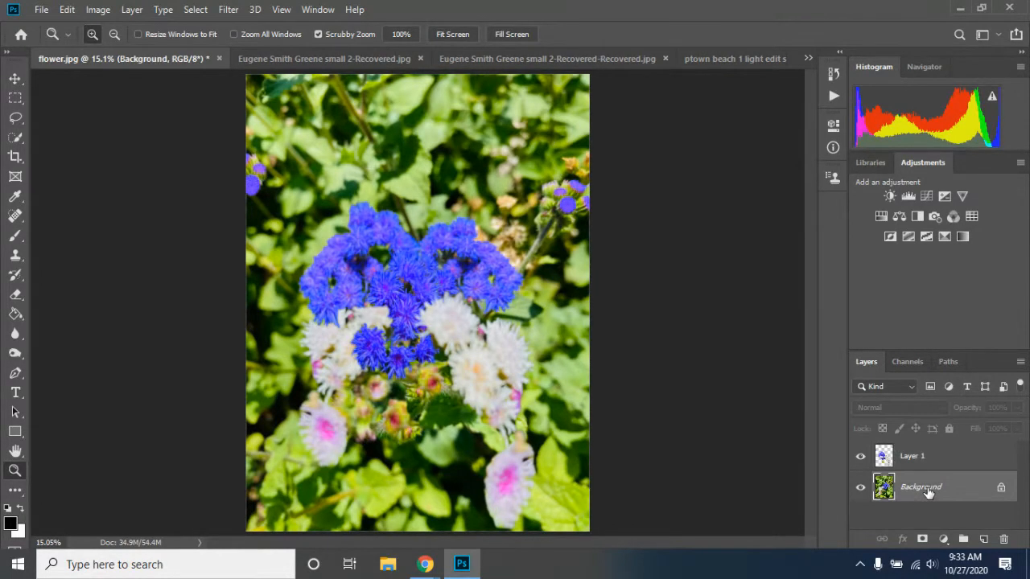
pyautogui.click(939, 459)
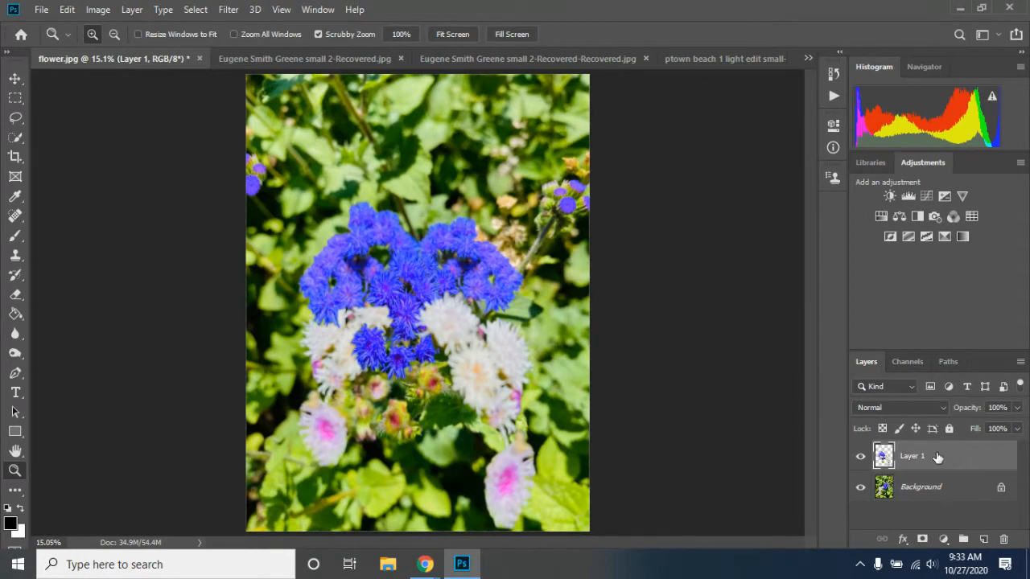
pyautogui.hotkey('ctrl', 'z')
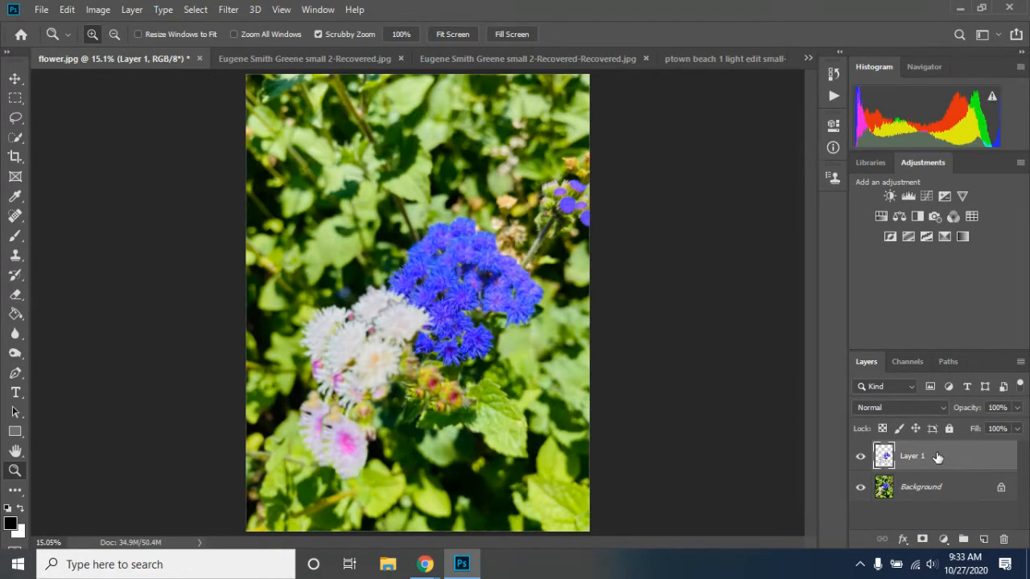
pyautogui.hotkey('ctrl', 'z')
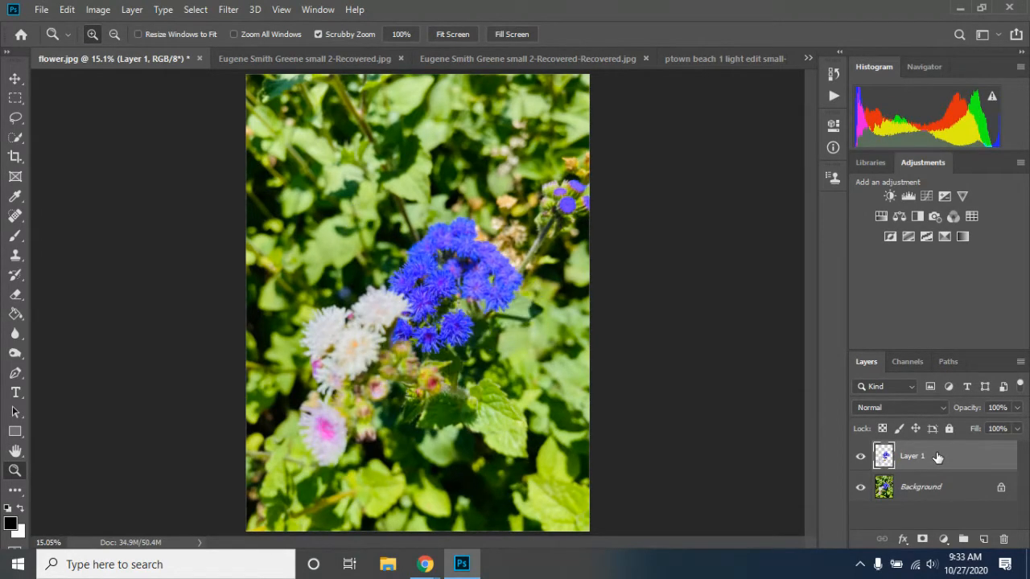
pyautogui.hotkey('ctrl', 'z')
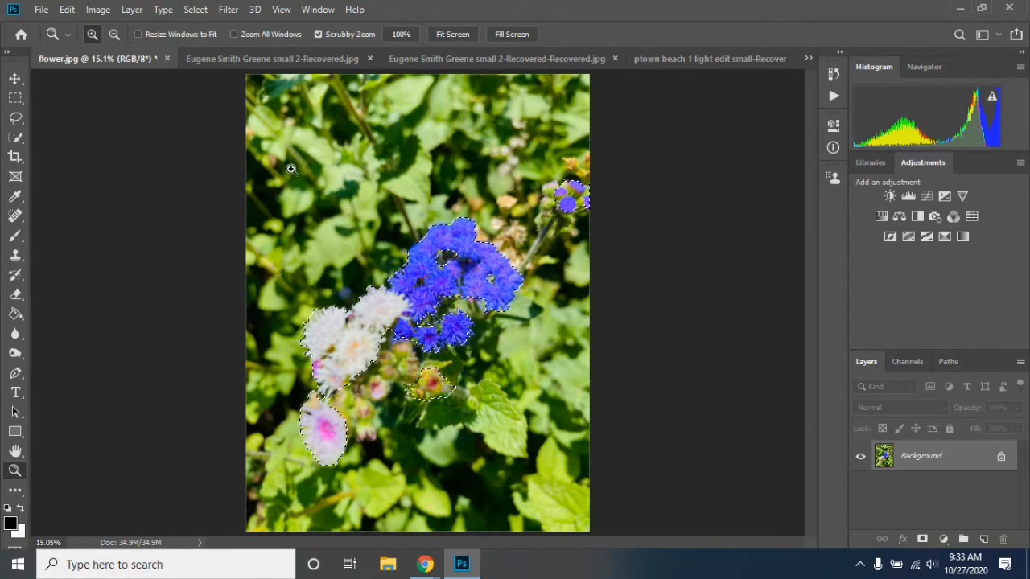
# Invert the flower selection and convert the surrounding background to black and white with a Black & White adjustment
pyautogui.click(195, 8)
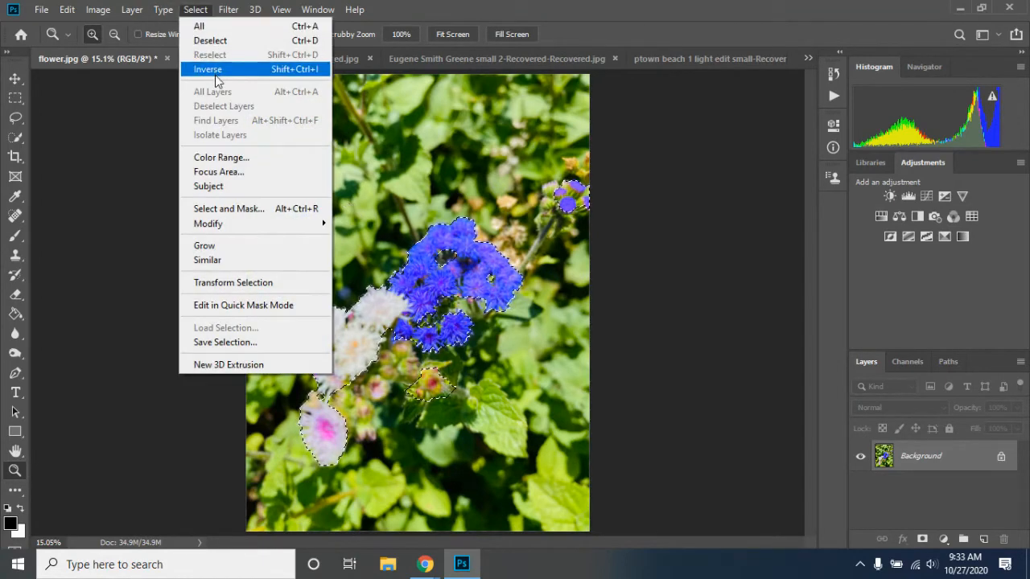
pyautogui.click(211, 70)
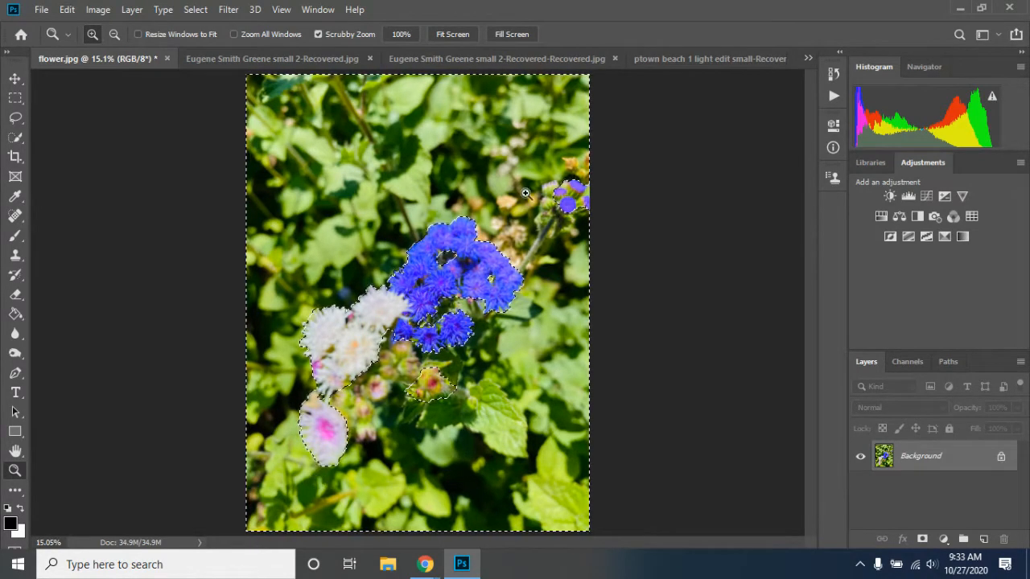
pyautogui.click(93, 18)
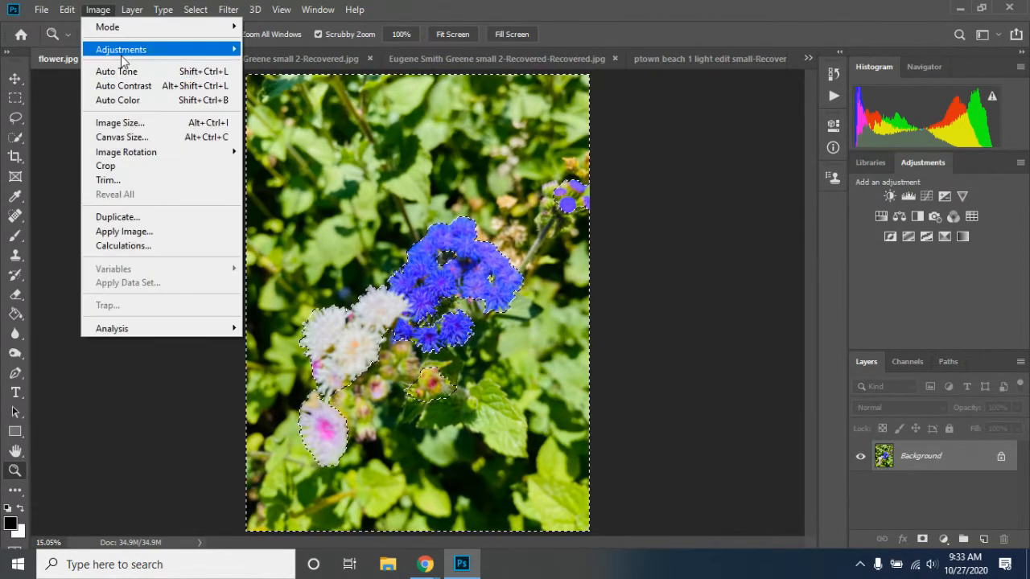
pyautogui.moveTo(125, 53)
pyautogui.click(285, 158)
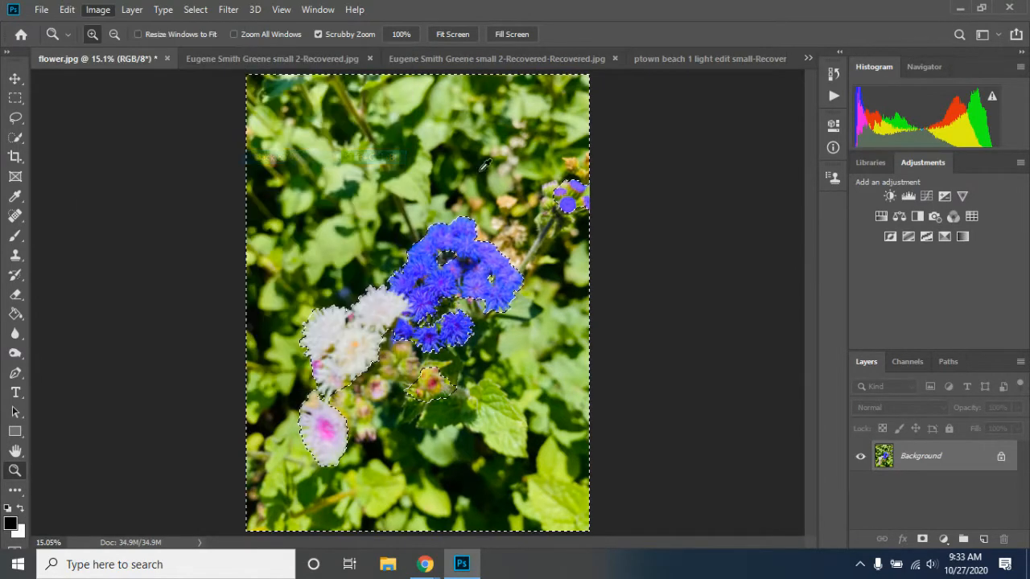
pyautogui.click(611, 63)
pyautogui.press('z')
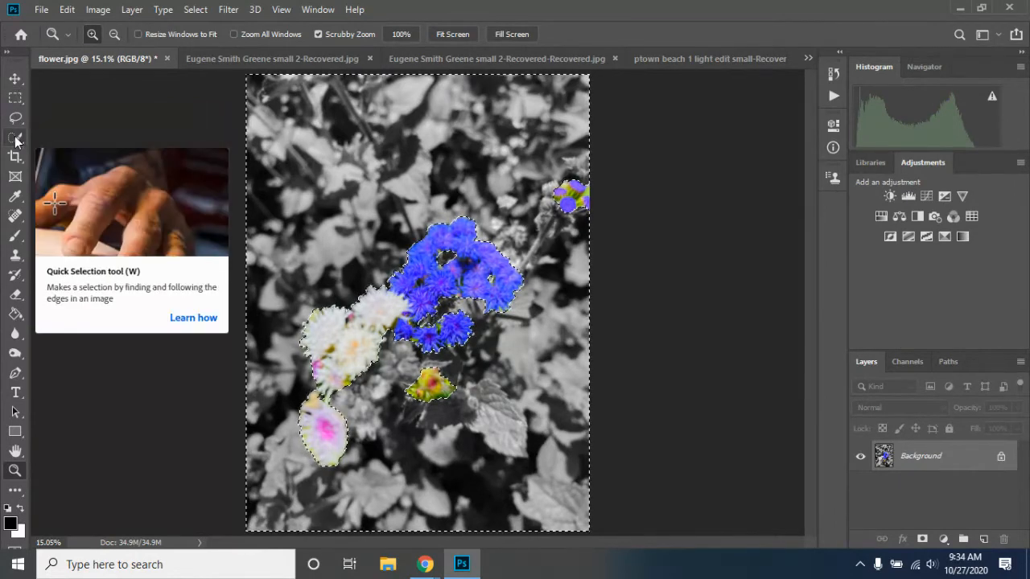
pyautogui.click(15, 118)
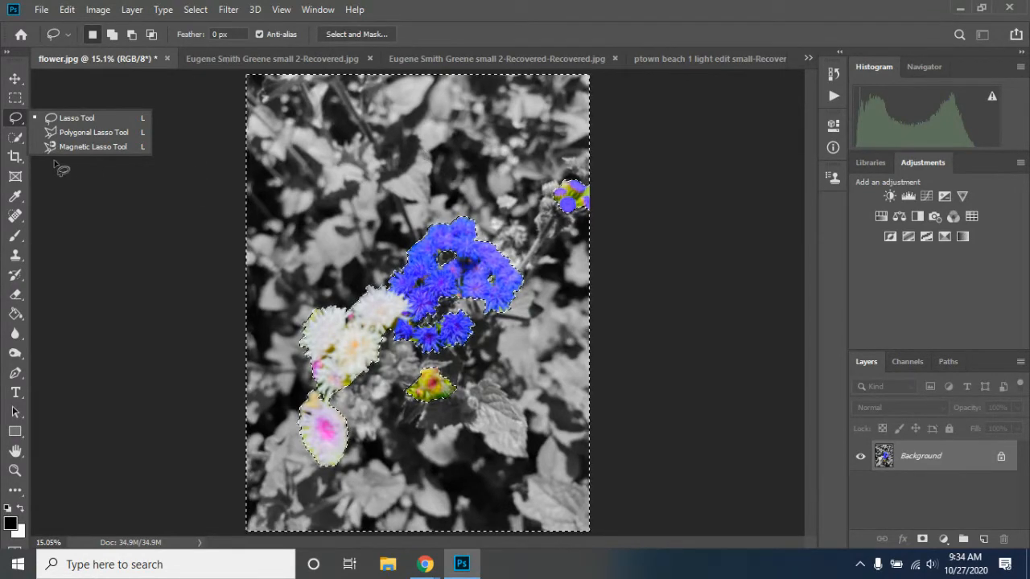
pyautogui.click(15, 137)
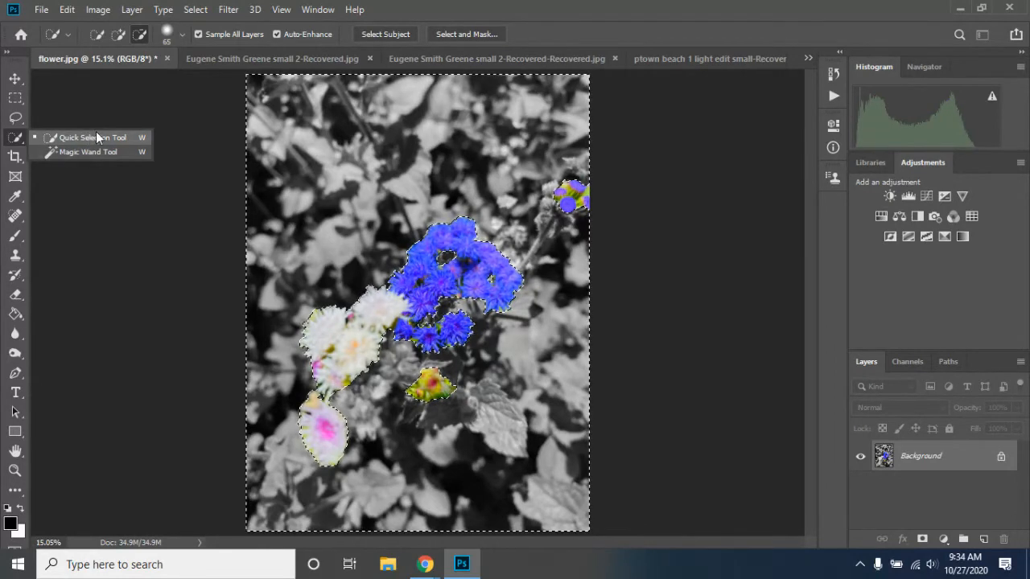
pyautogui.click(15, 97)
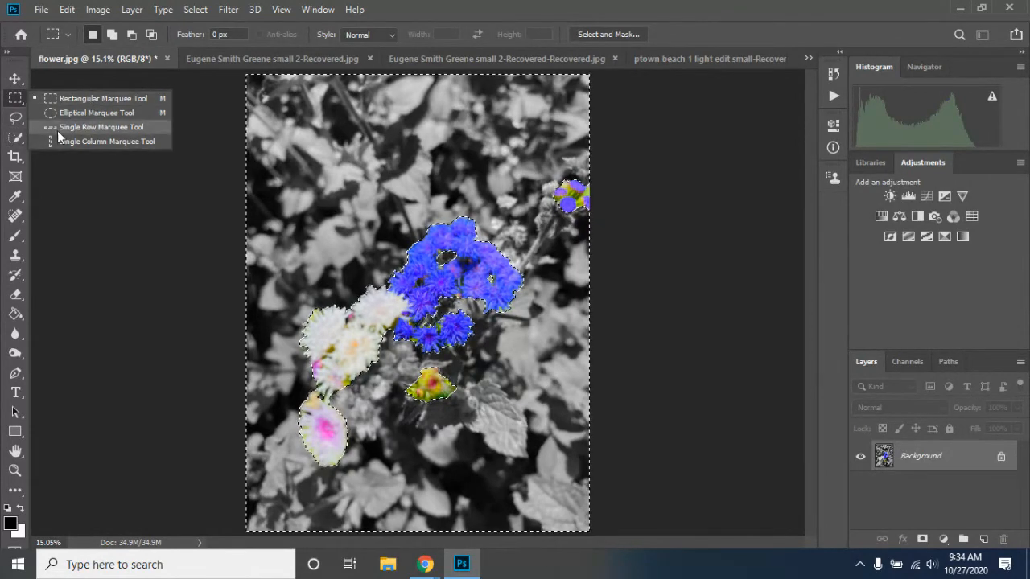
pyautogui.click(16, 118)
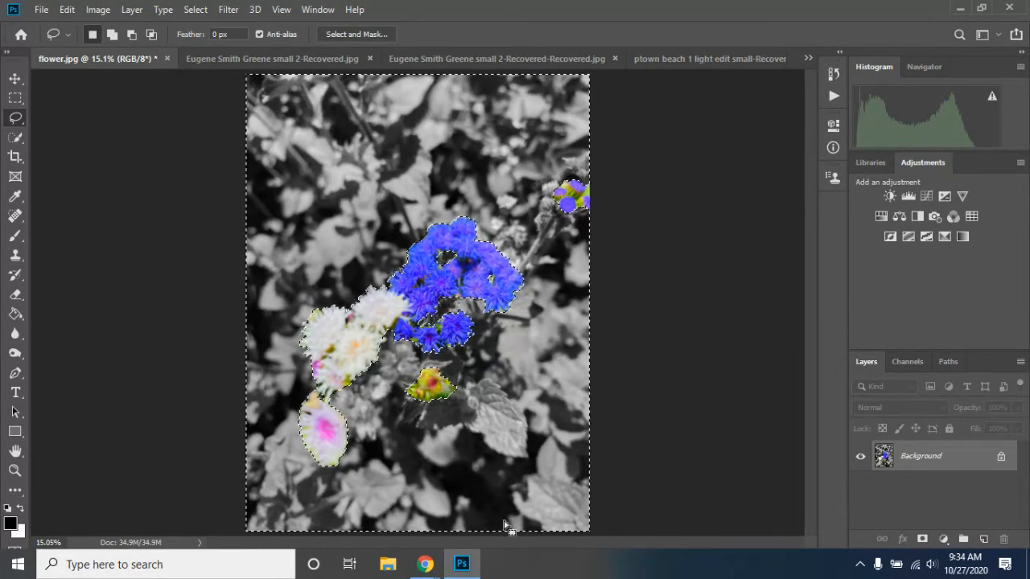
pyautogui.click(462, 565)
pyautogui.moveTo(435, 568)
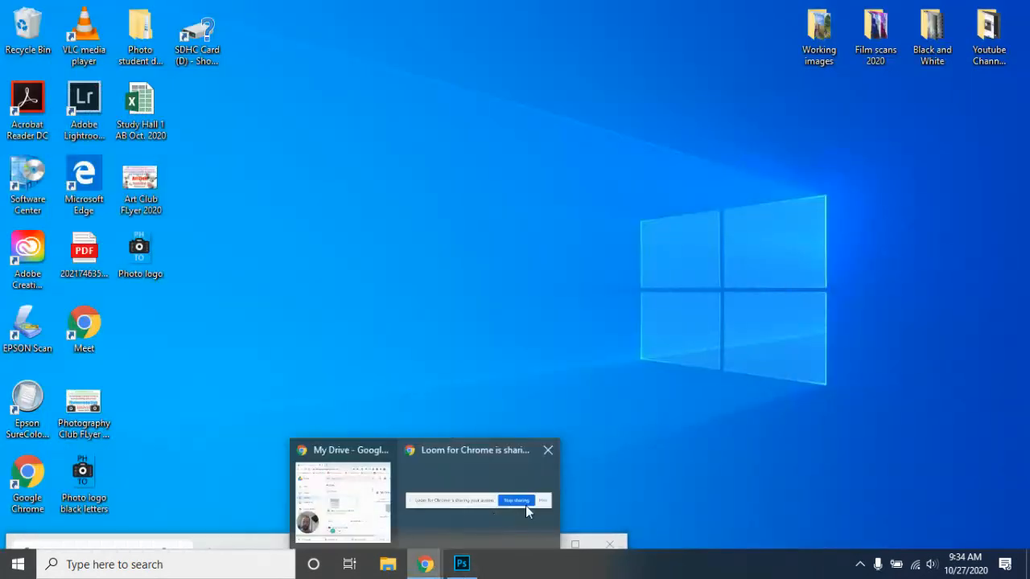